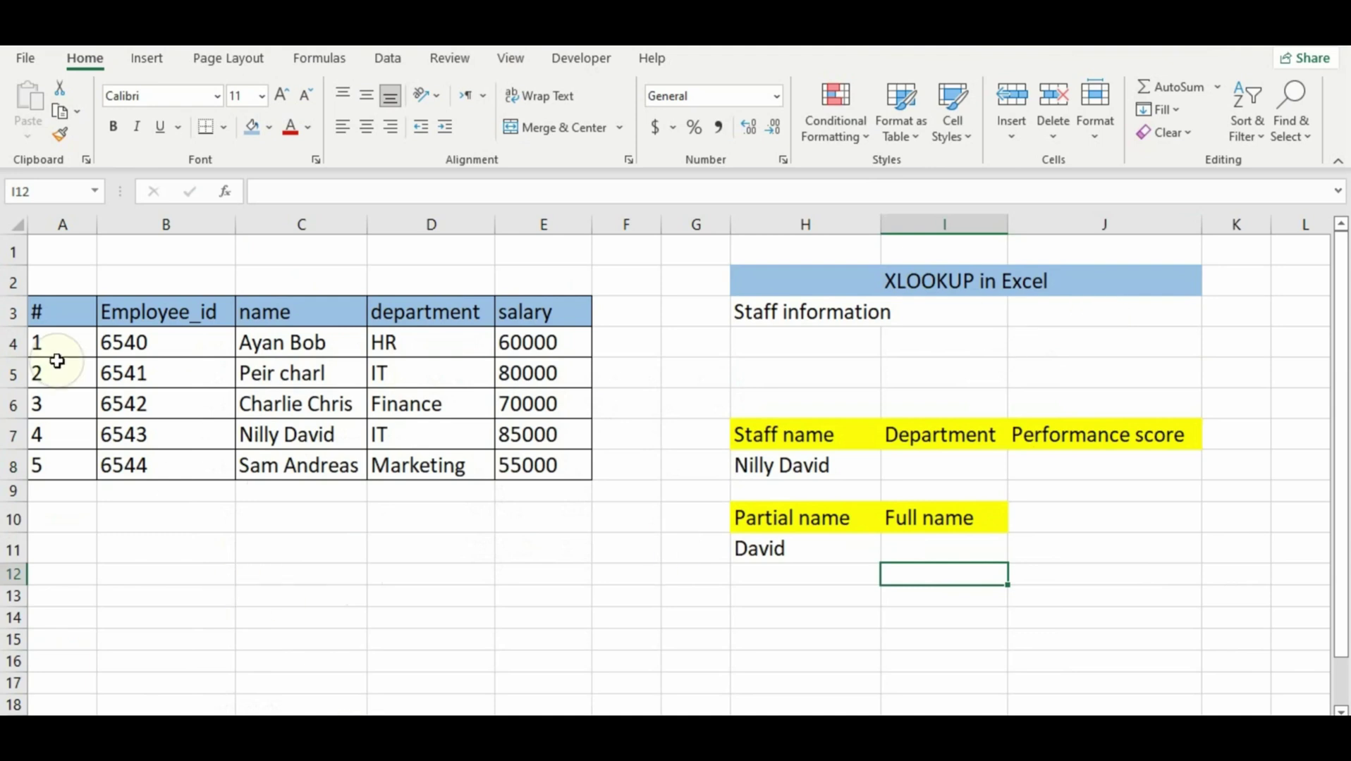
Step: Begin an XLOOKUP in Department cell I8 using H8 as the lookup value
click(543, 574)
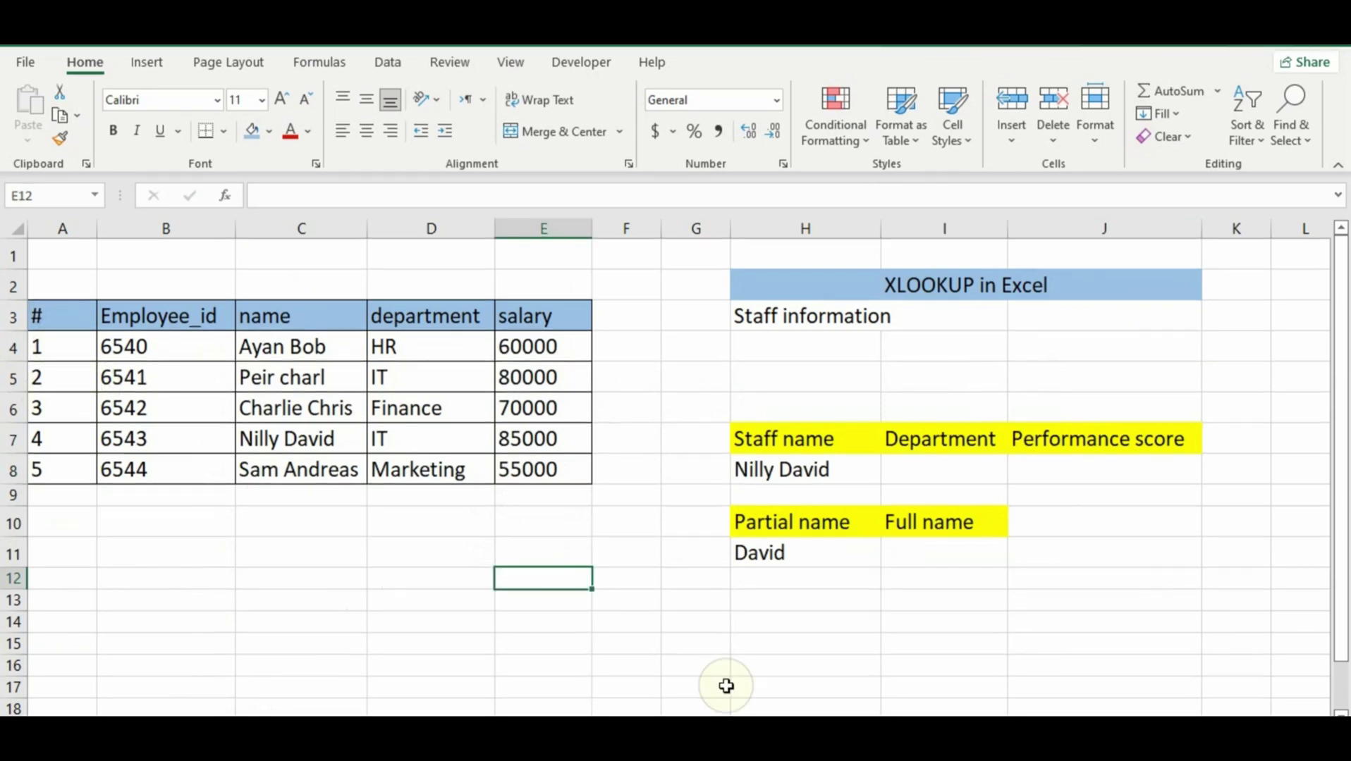
click(1005, 619)
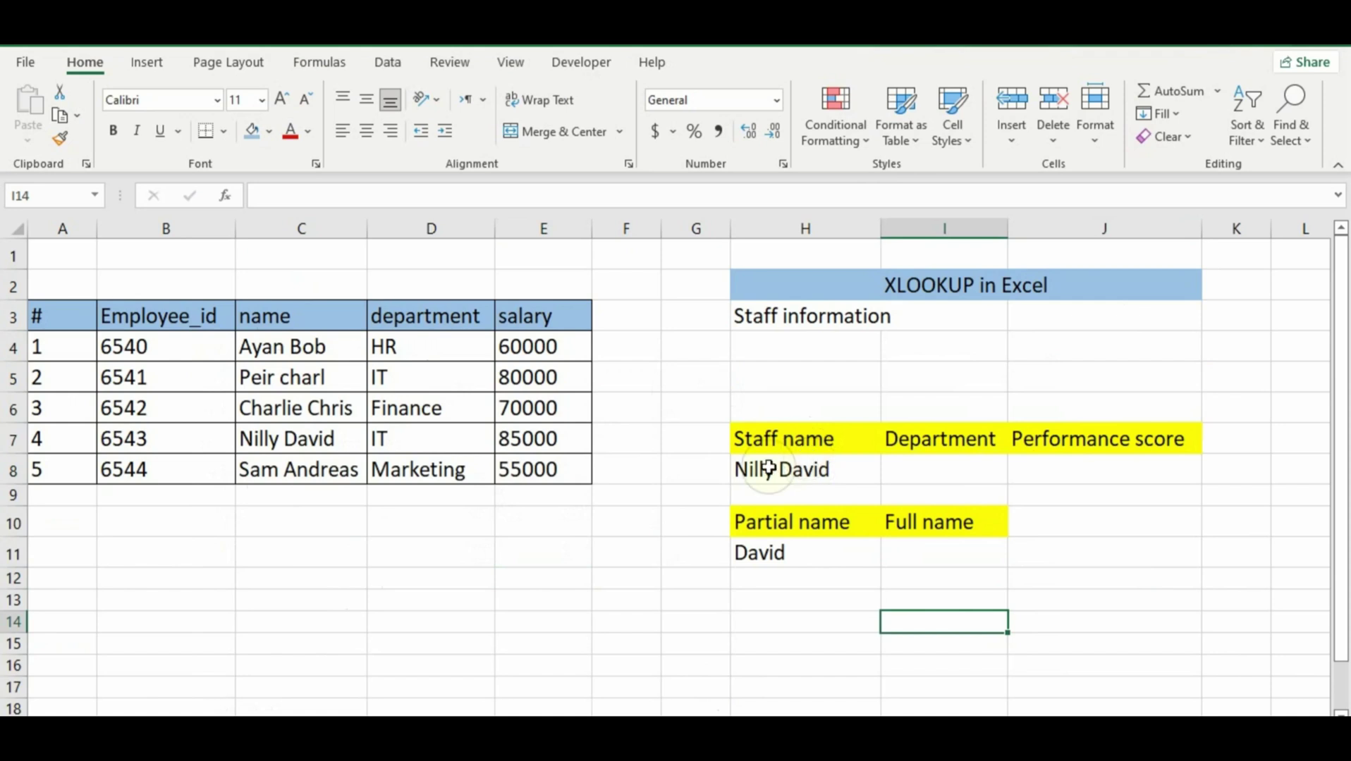
click(936, 471)
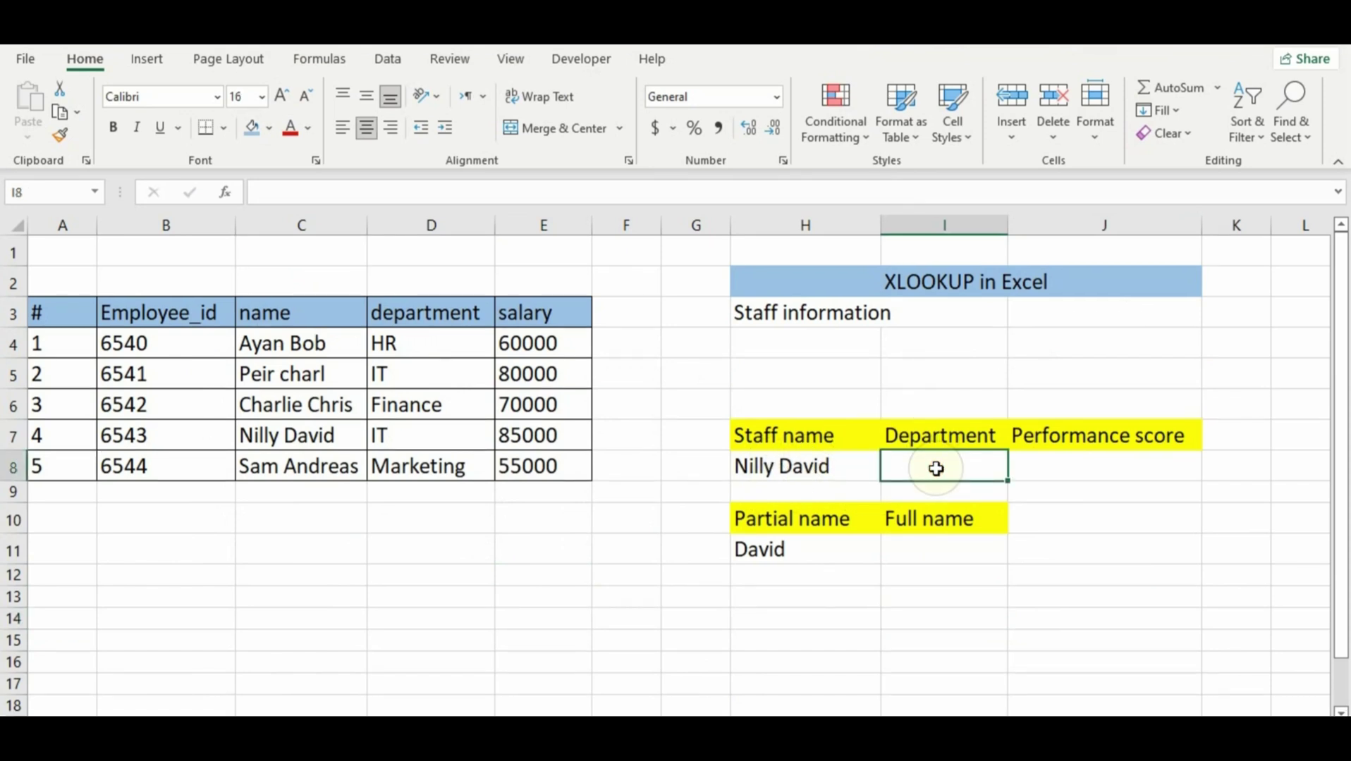
text(=)
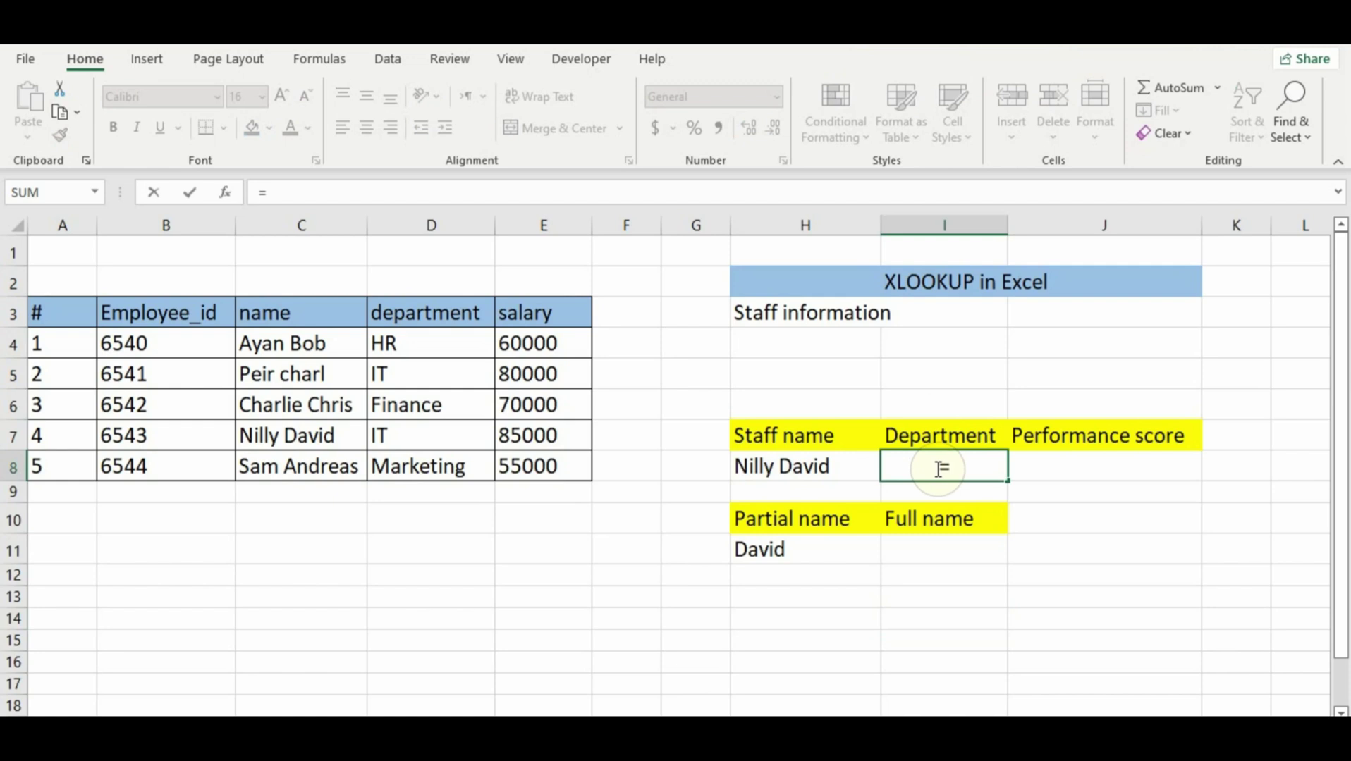
text(xl)
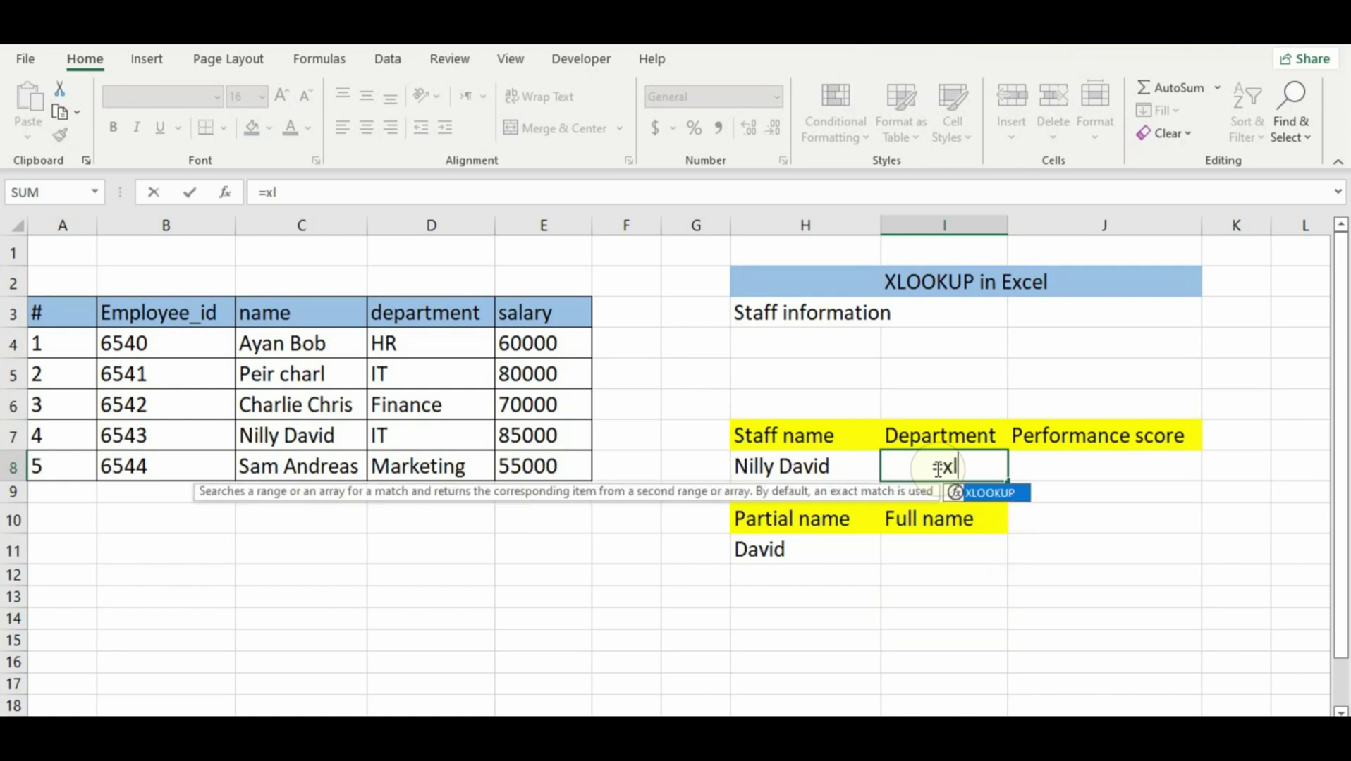
text(o)
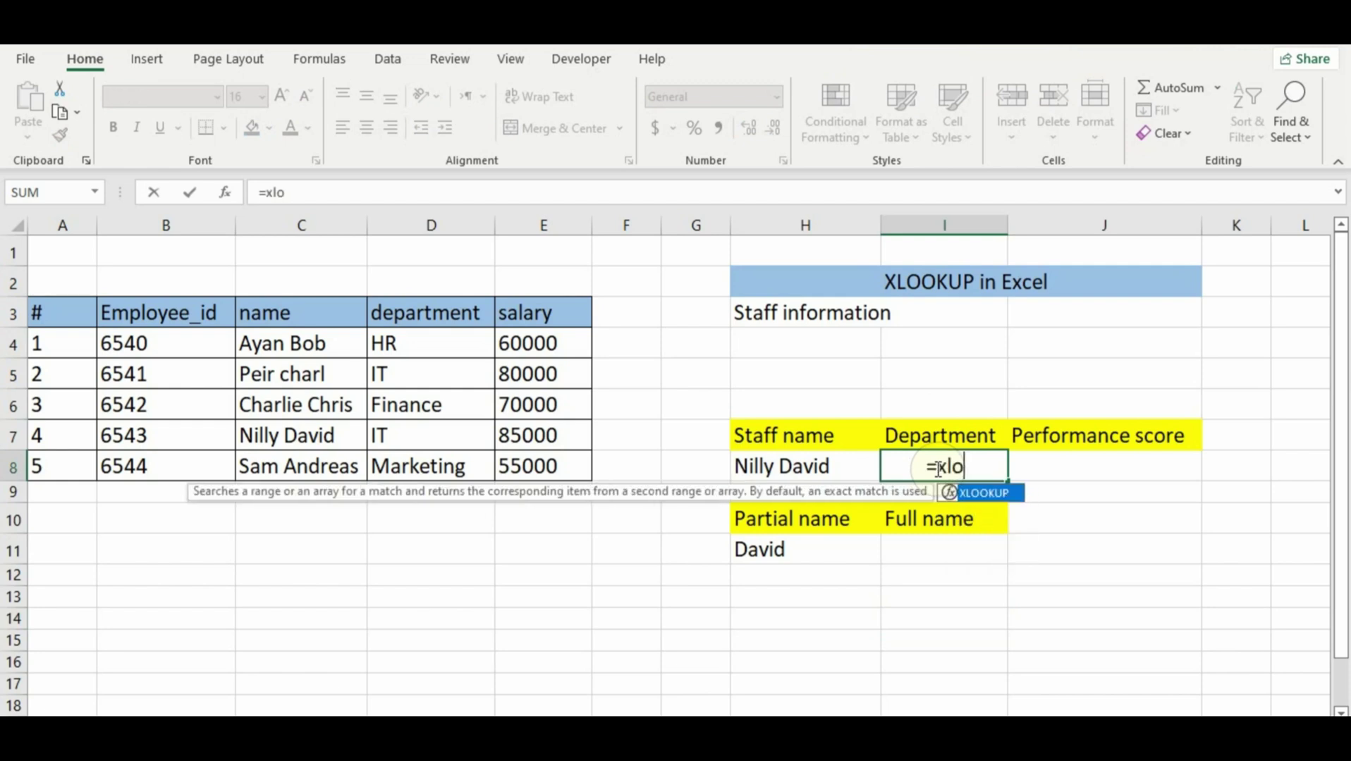
key(Tab)
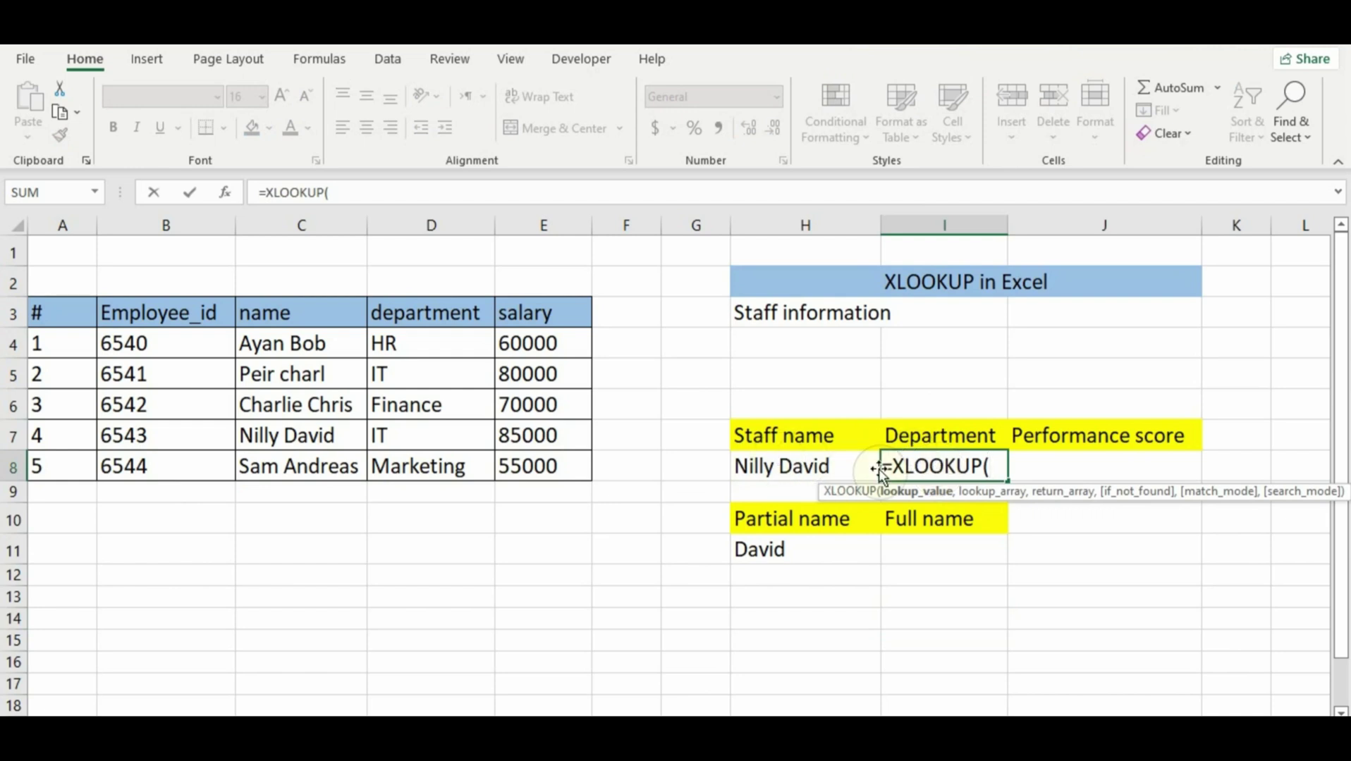
click(786, 461)
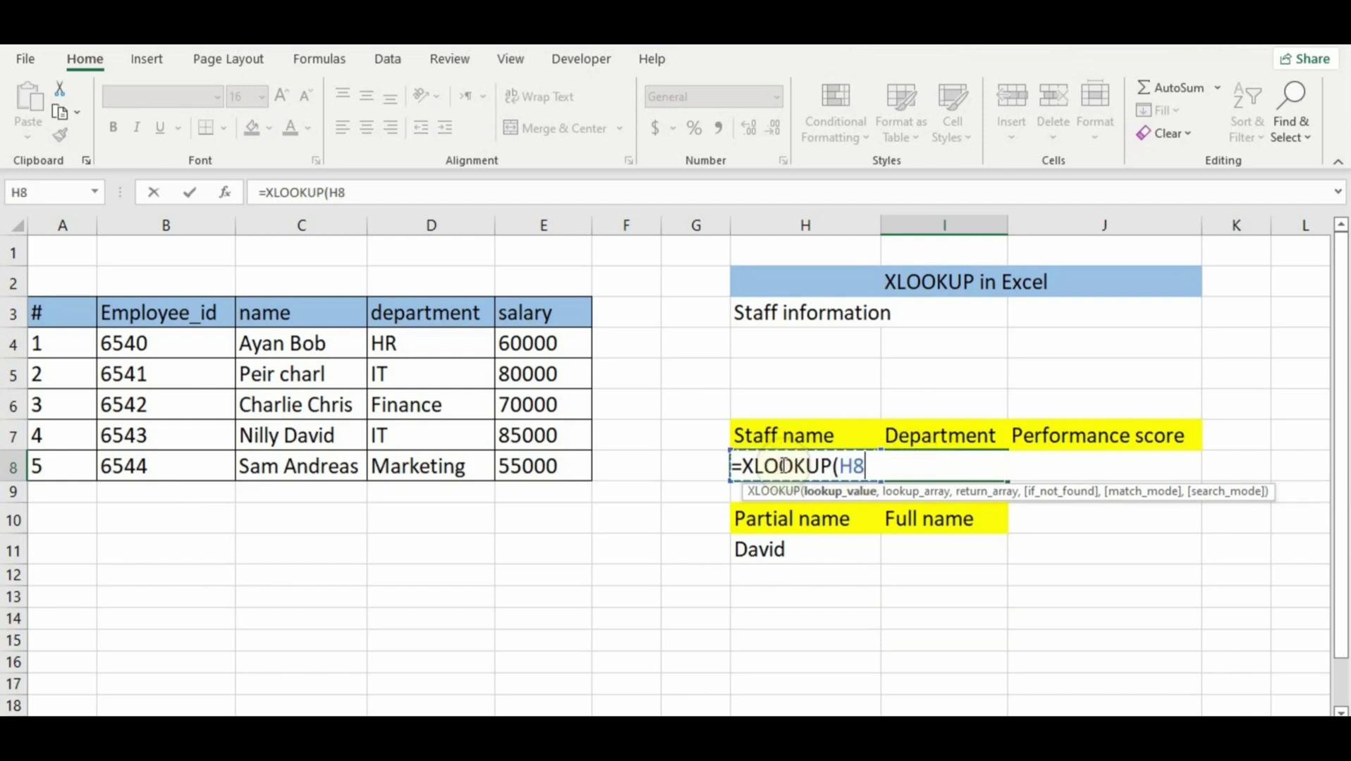
text(,)
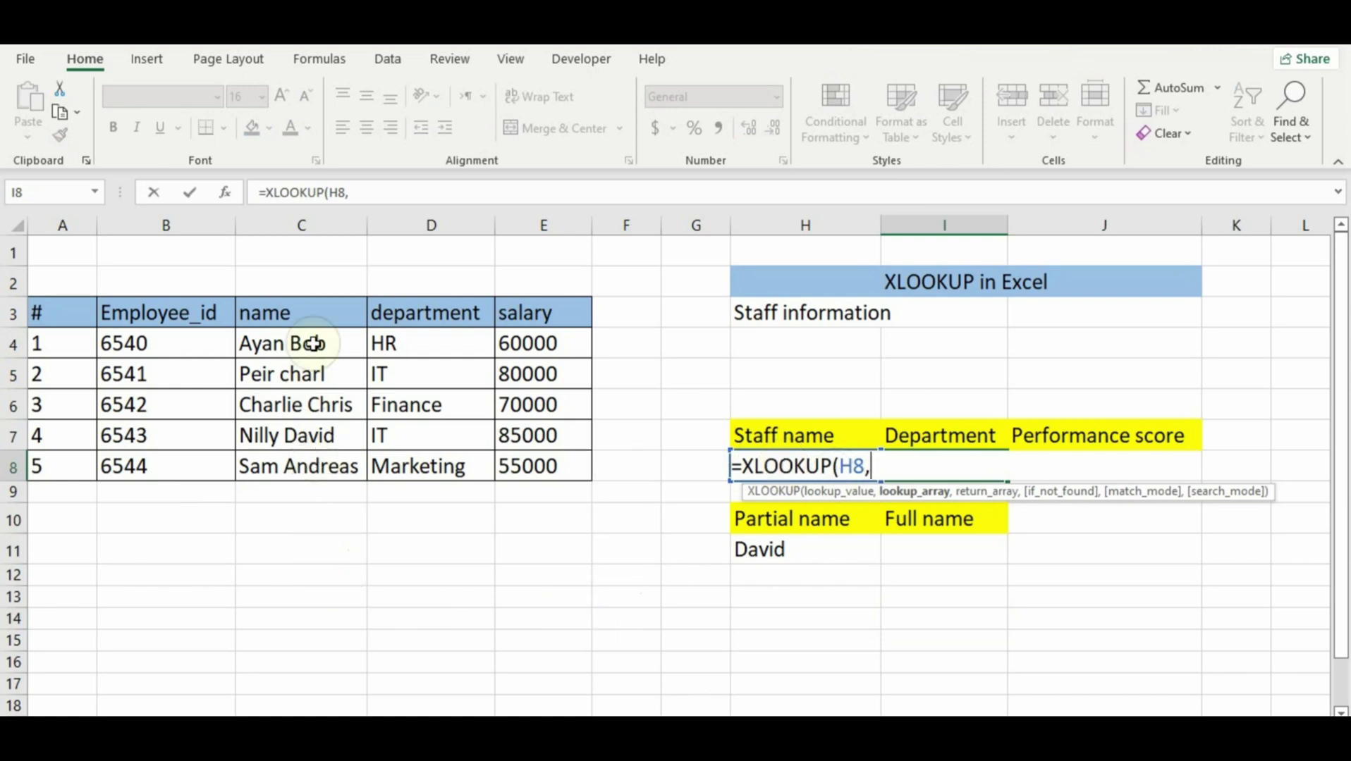
Step: Add C4:C8 as the lookup range and D4:D8 as the return range, returning IT
drag(301, 343, 304, 467)
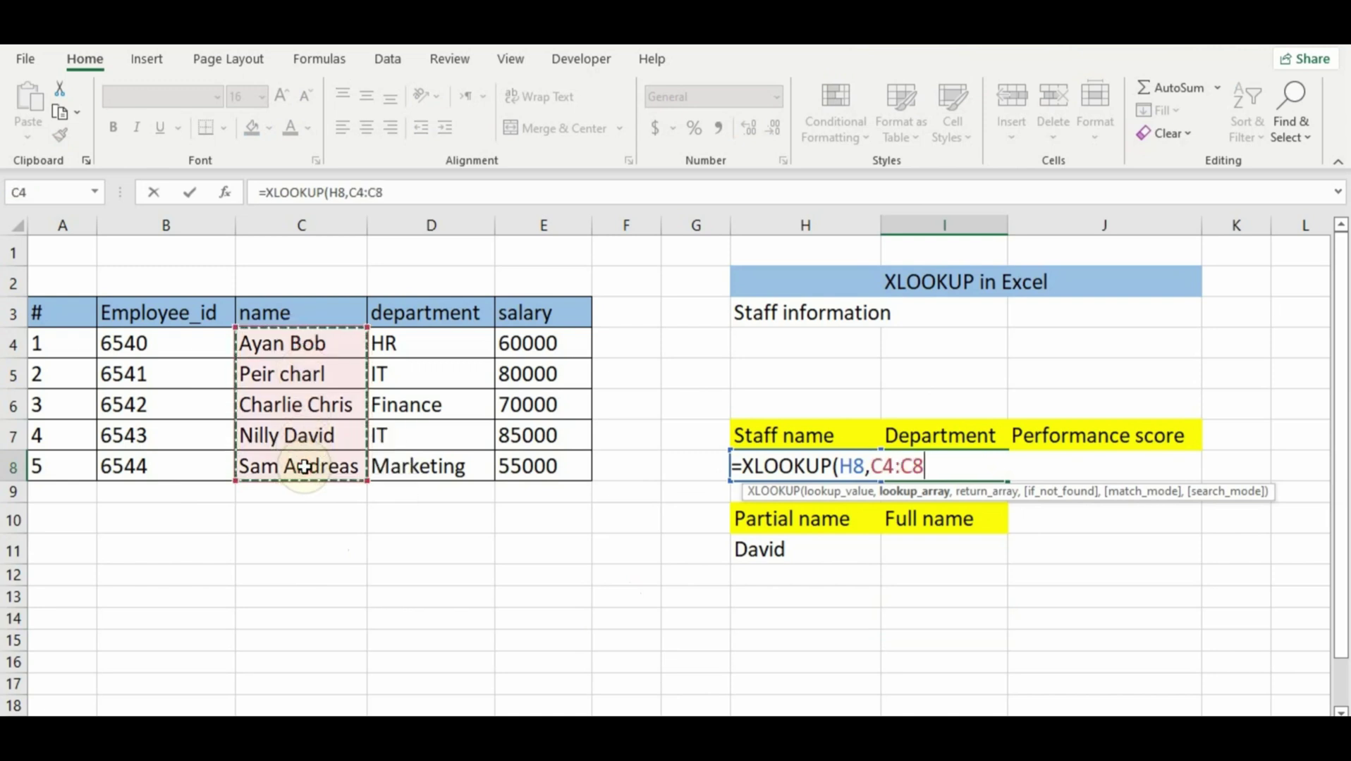
text(,)
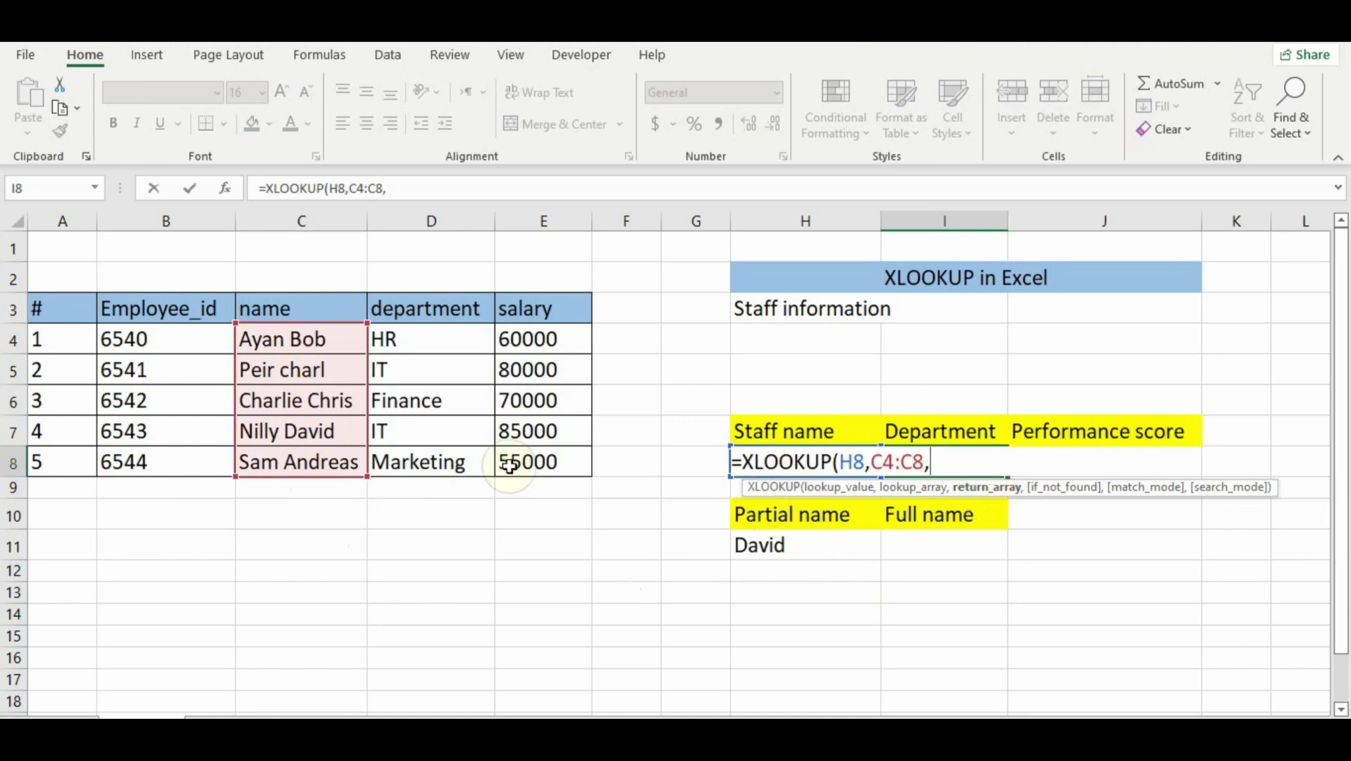
click(450, 335)
drag(450, 335, 442, 463)
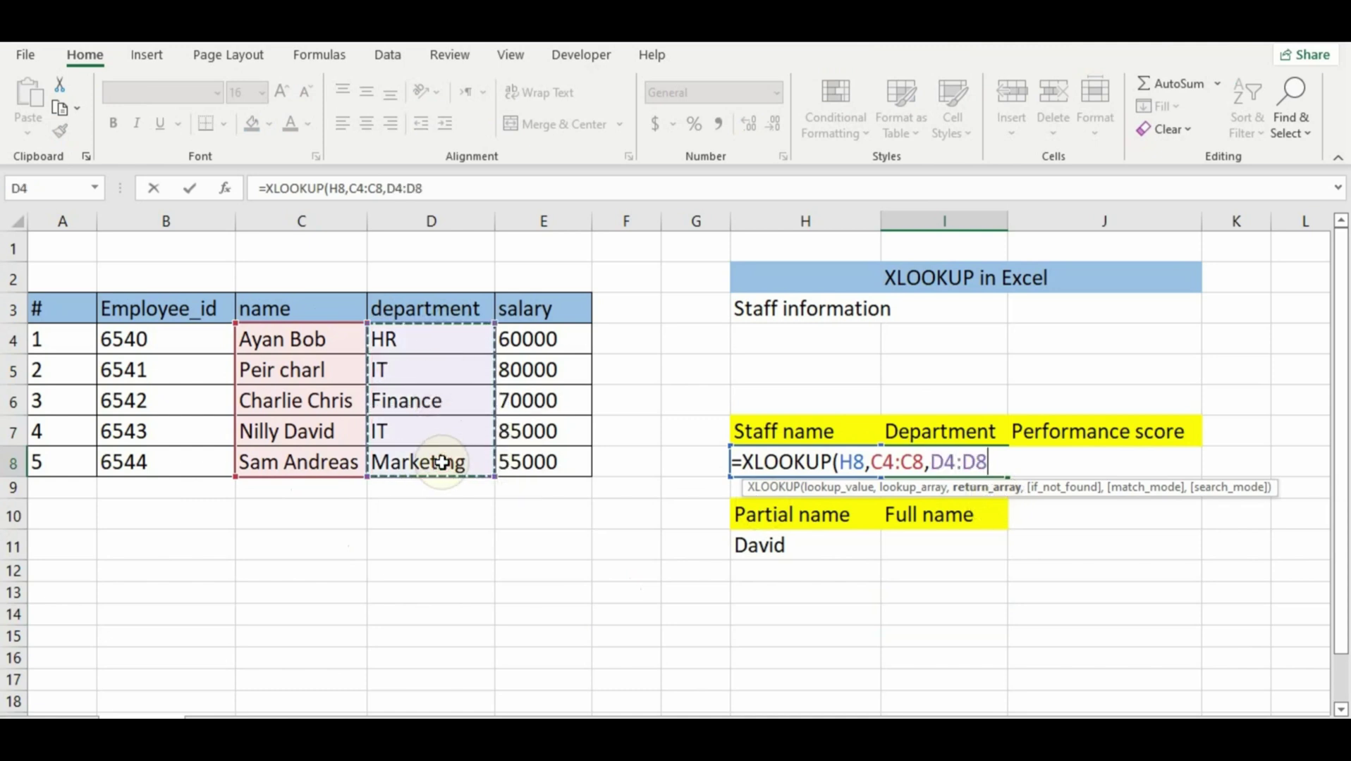
text(,)
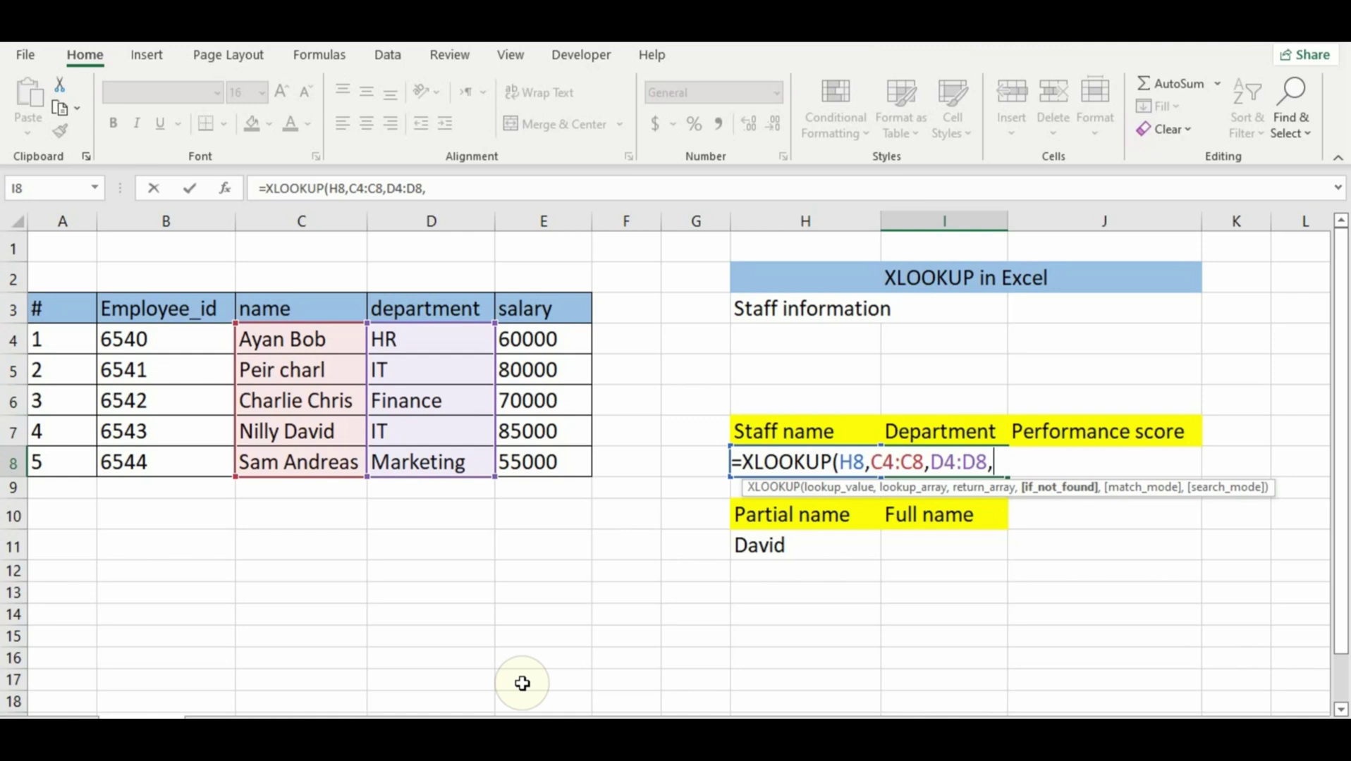
text(,)
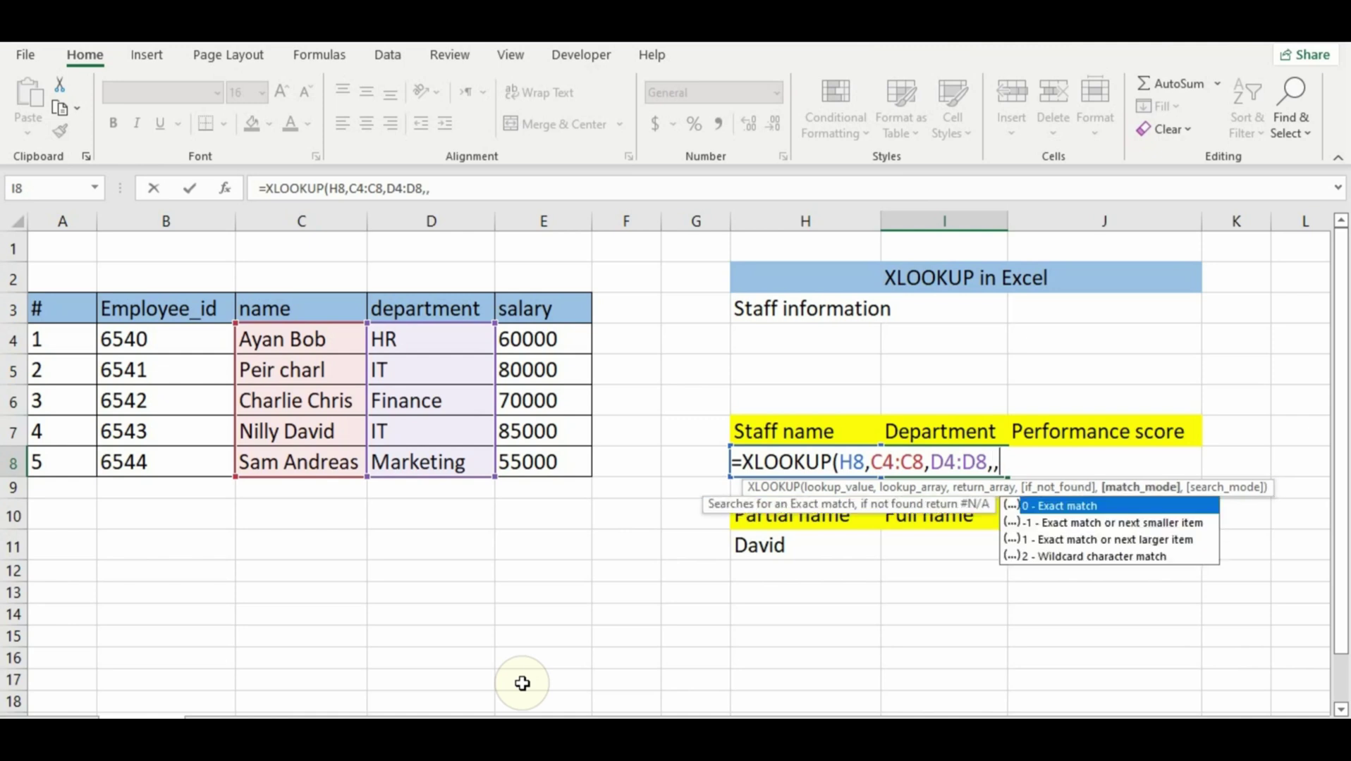
text())
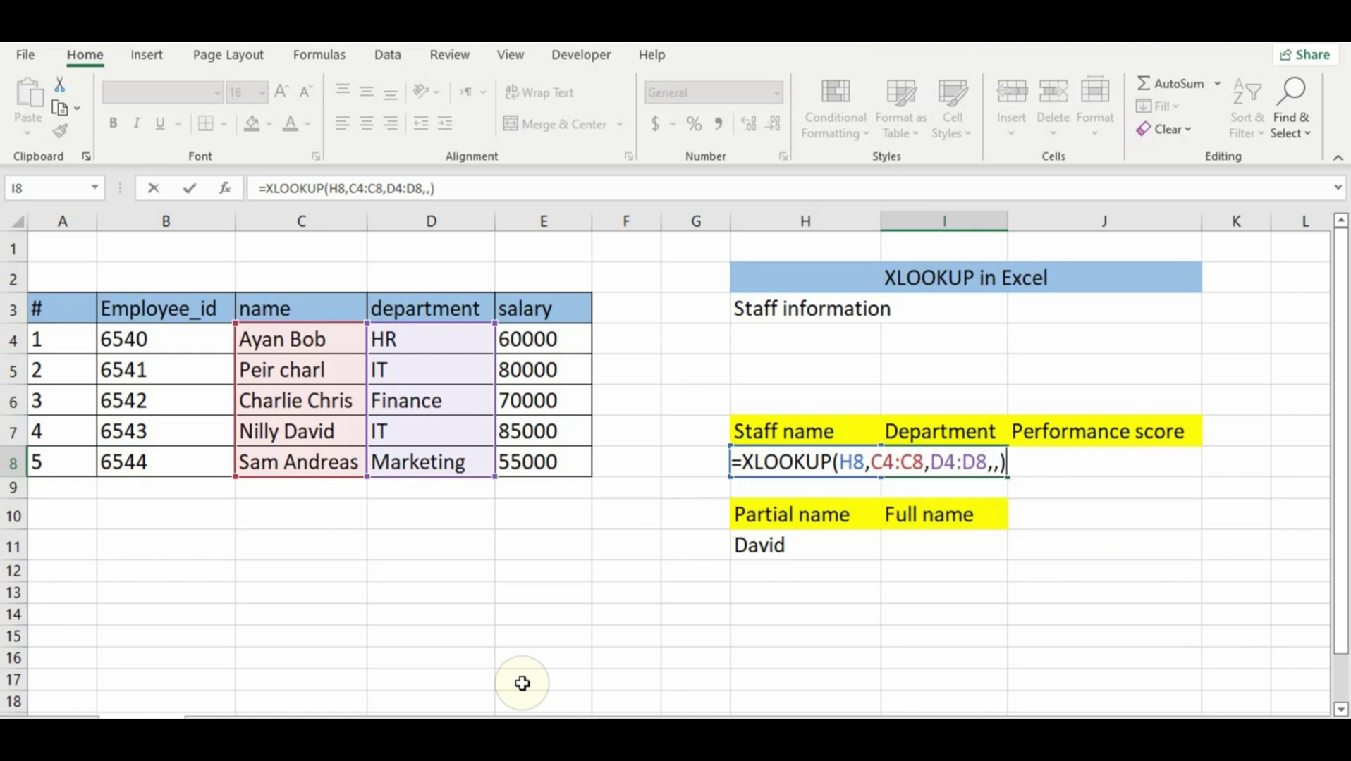
key(Return)
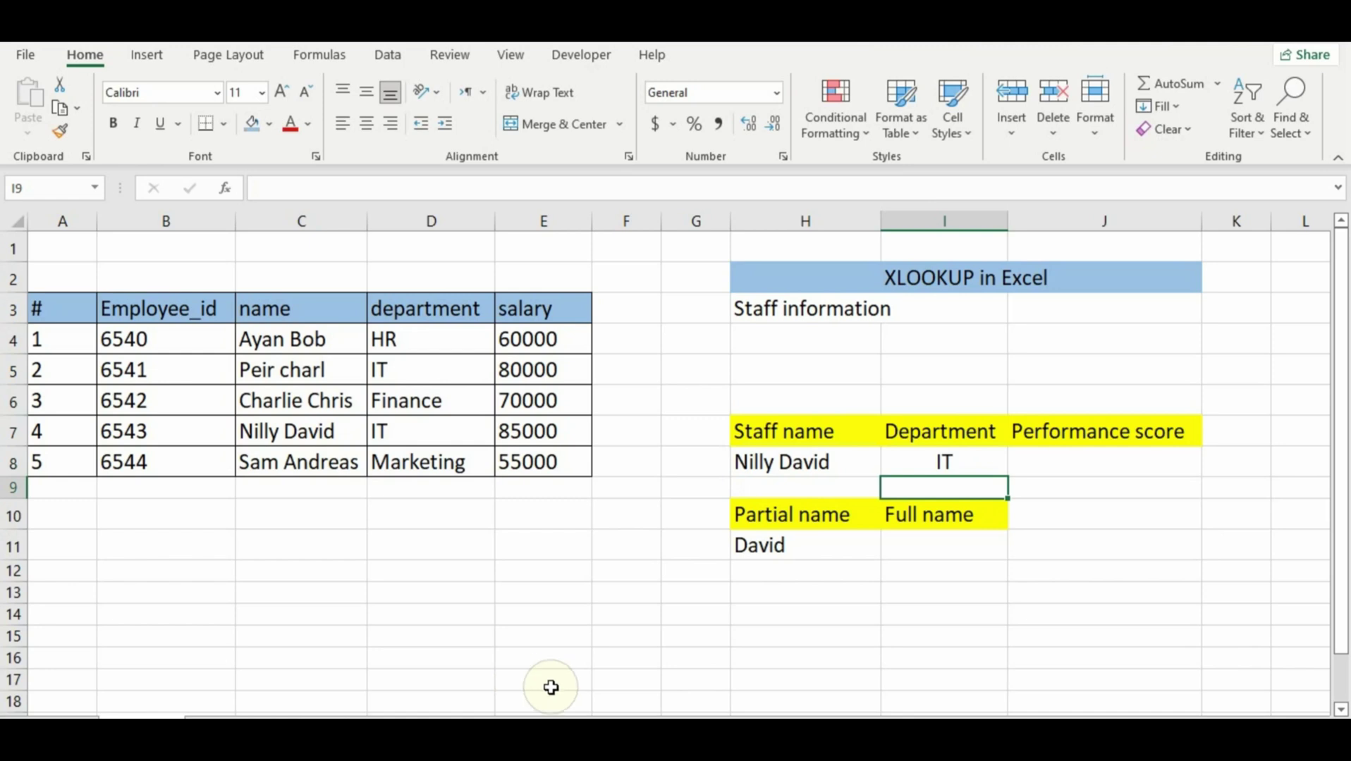
click(996, 463)
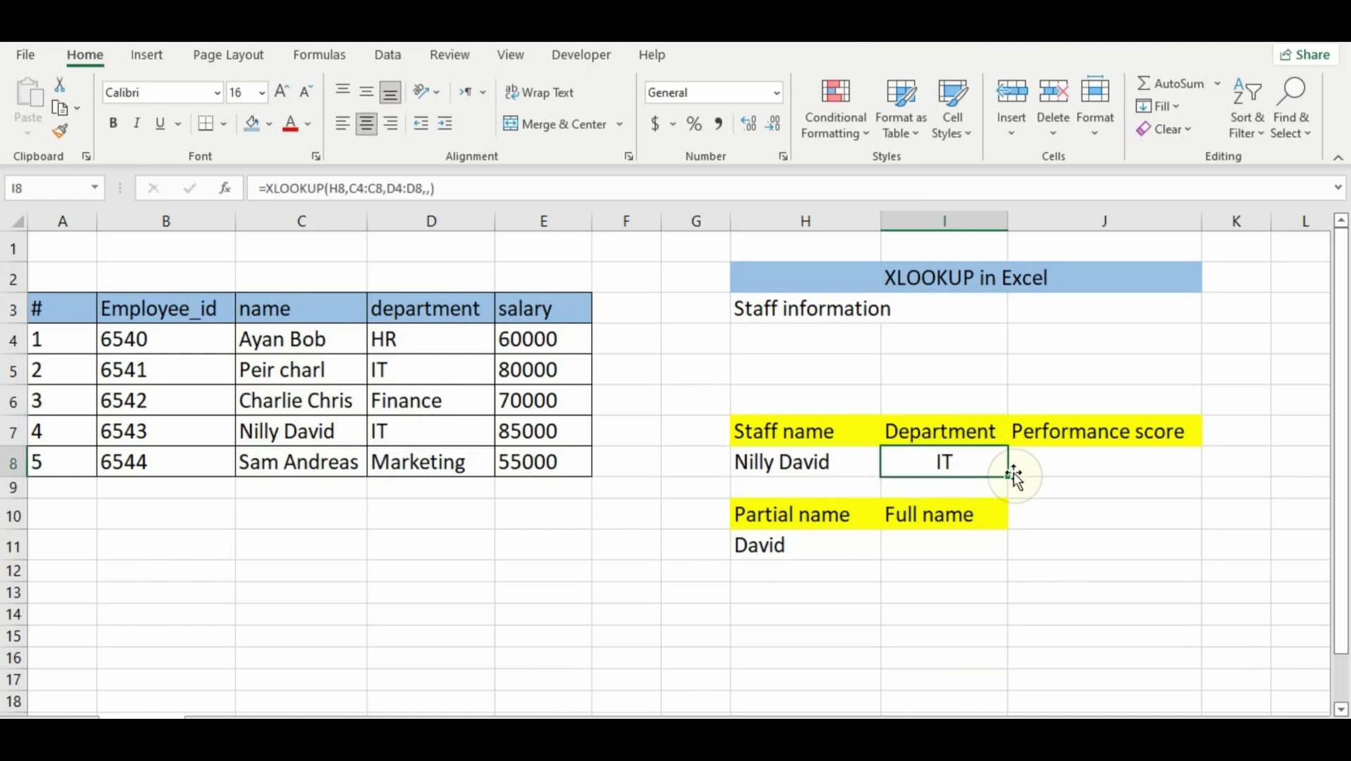
click(297, 435)
click(383, 433)
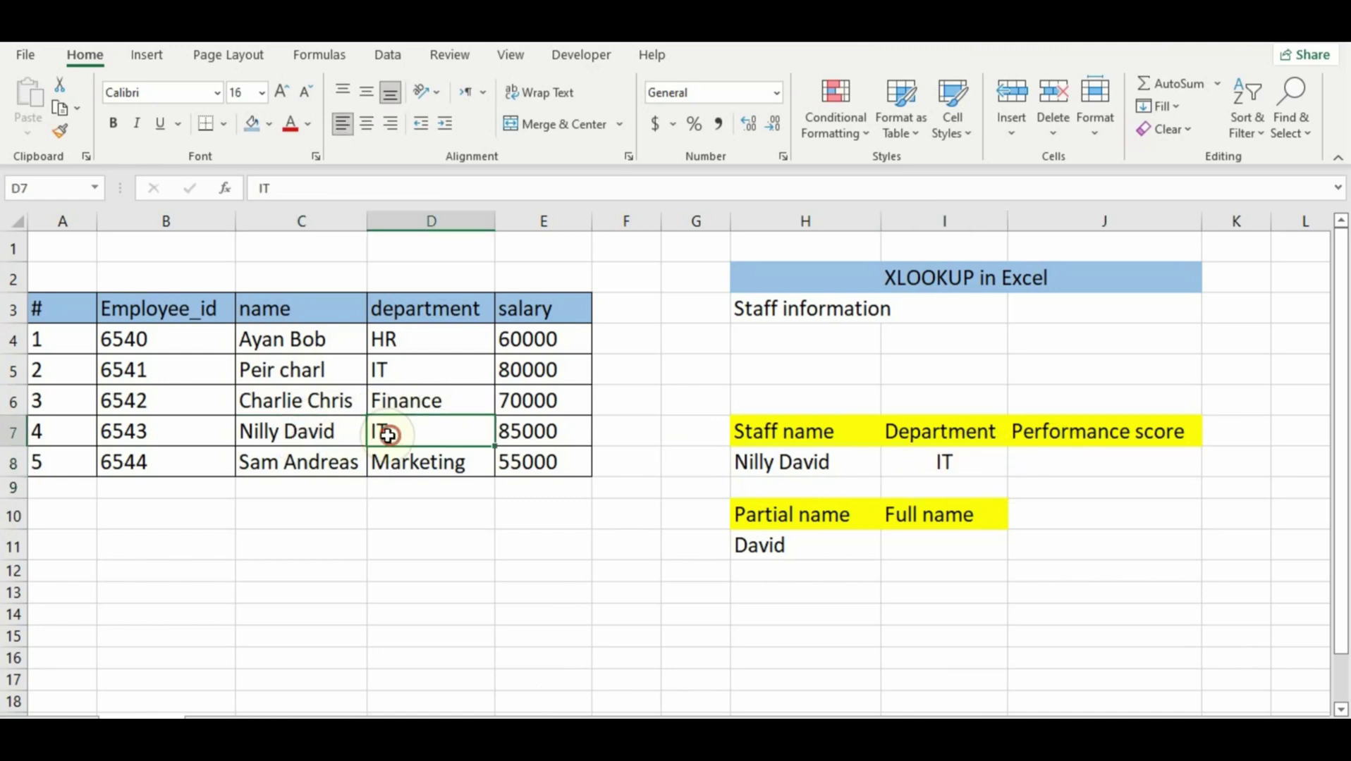
click(428, 567)
click(1104, 461)
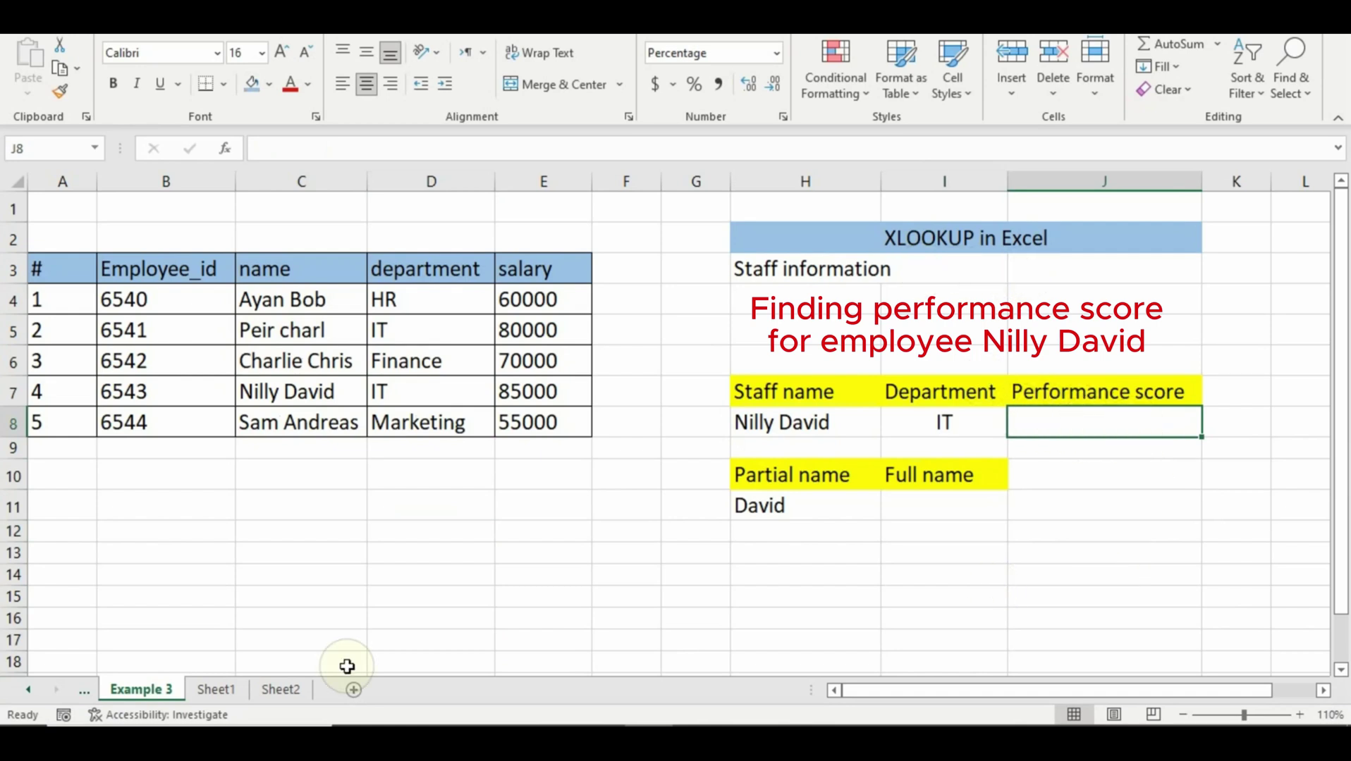
click(216, 689)
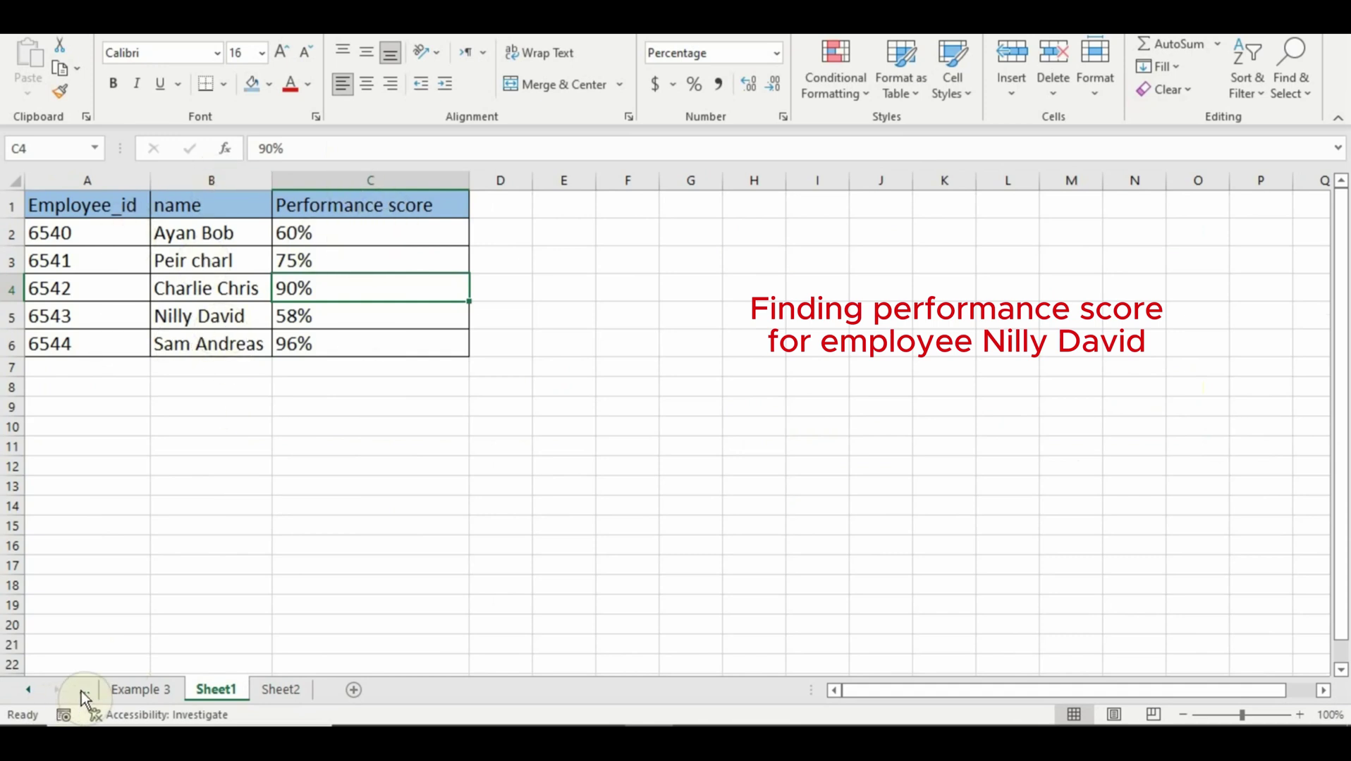
click(136, 690)
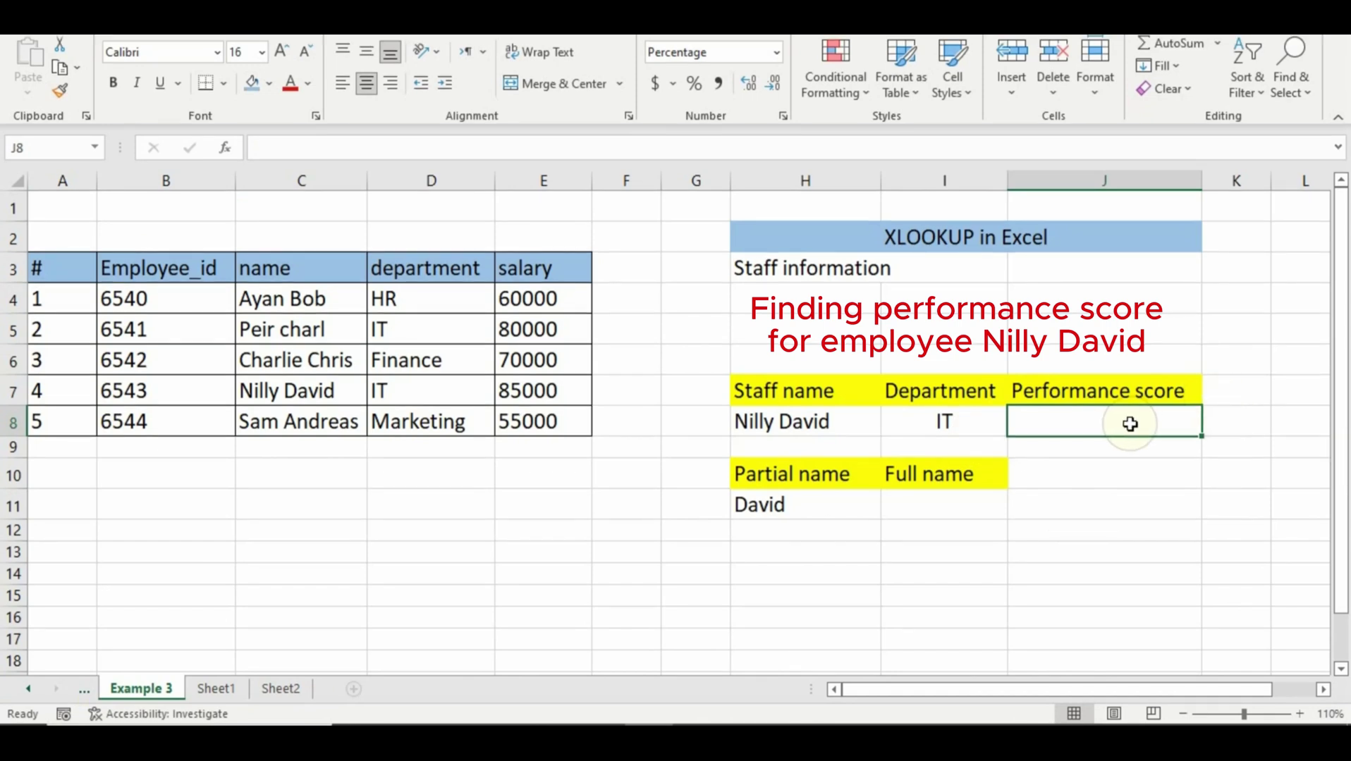
Step: Enter =XLOOKUP(H8,Sheet1!B2:B6,Sheet1!C2:C6) in the Performance score cell, returning 58%
text(=)
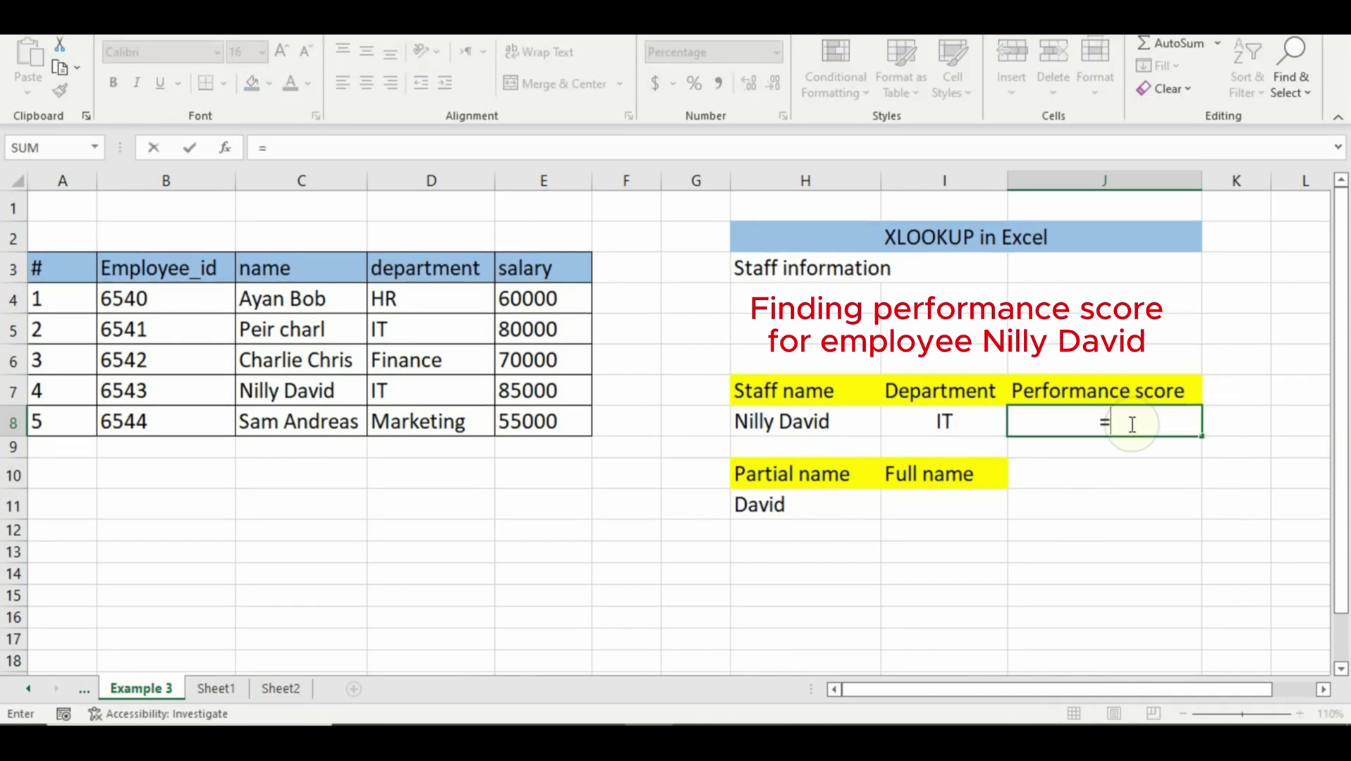
text(xlook)
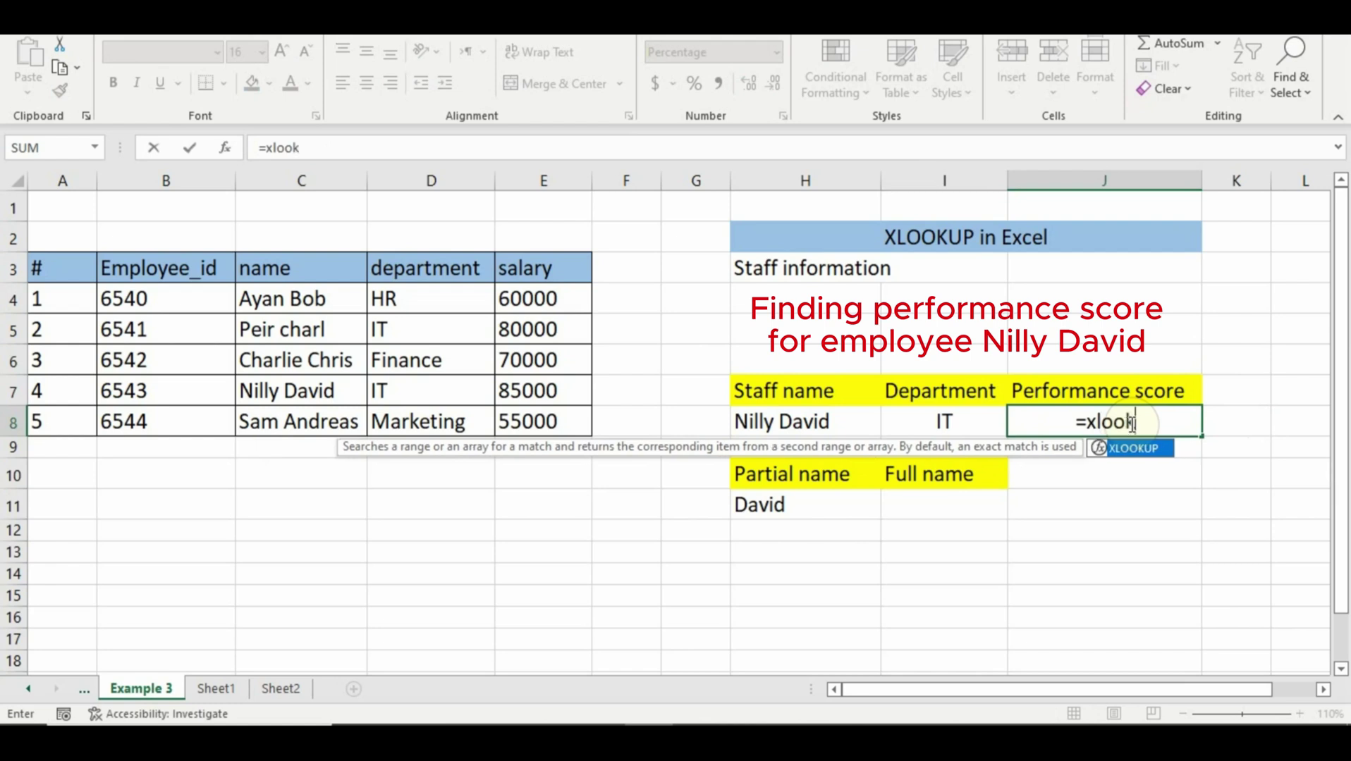
key(Tab)
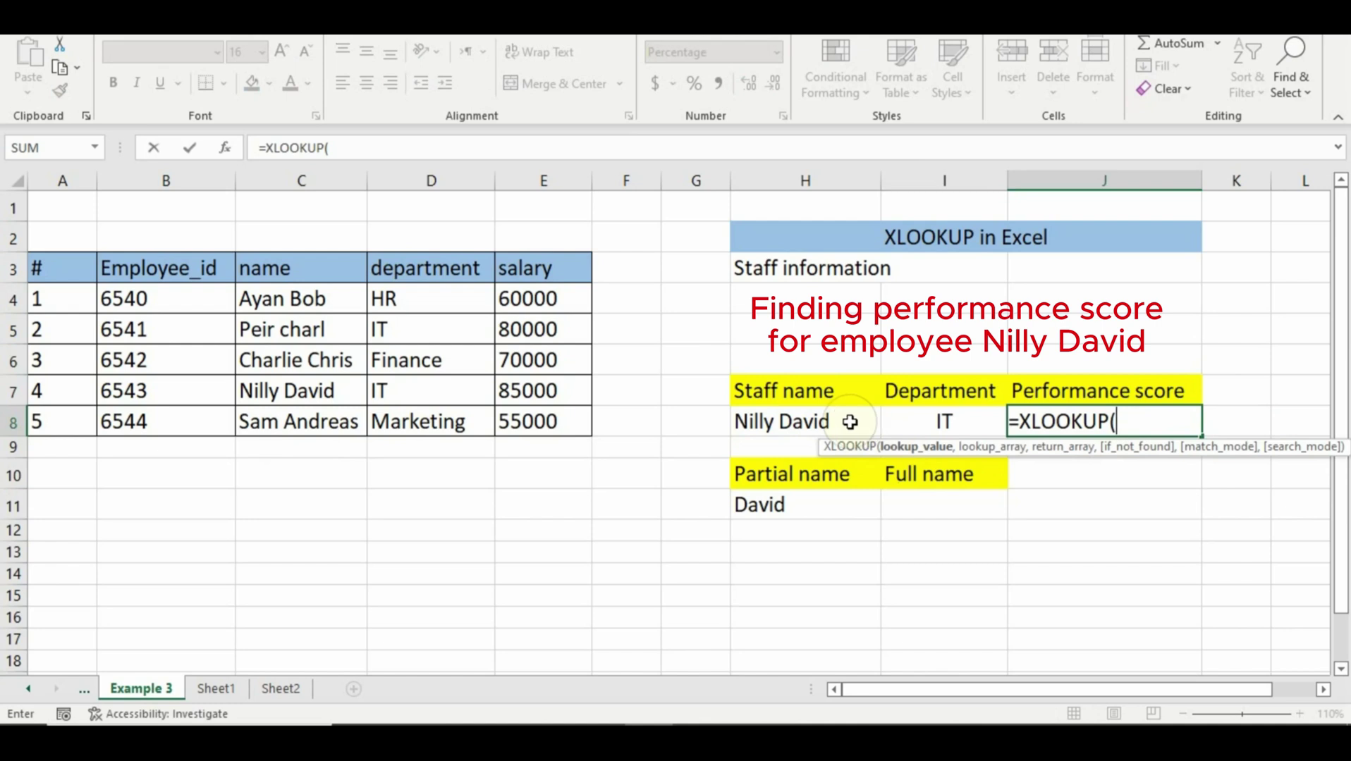
click(796, 421)
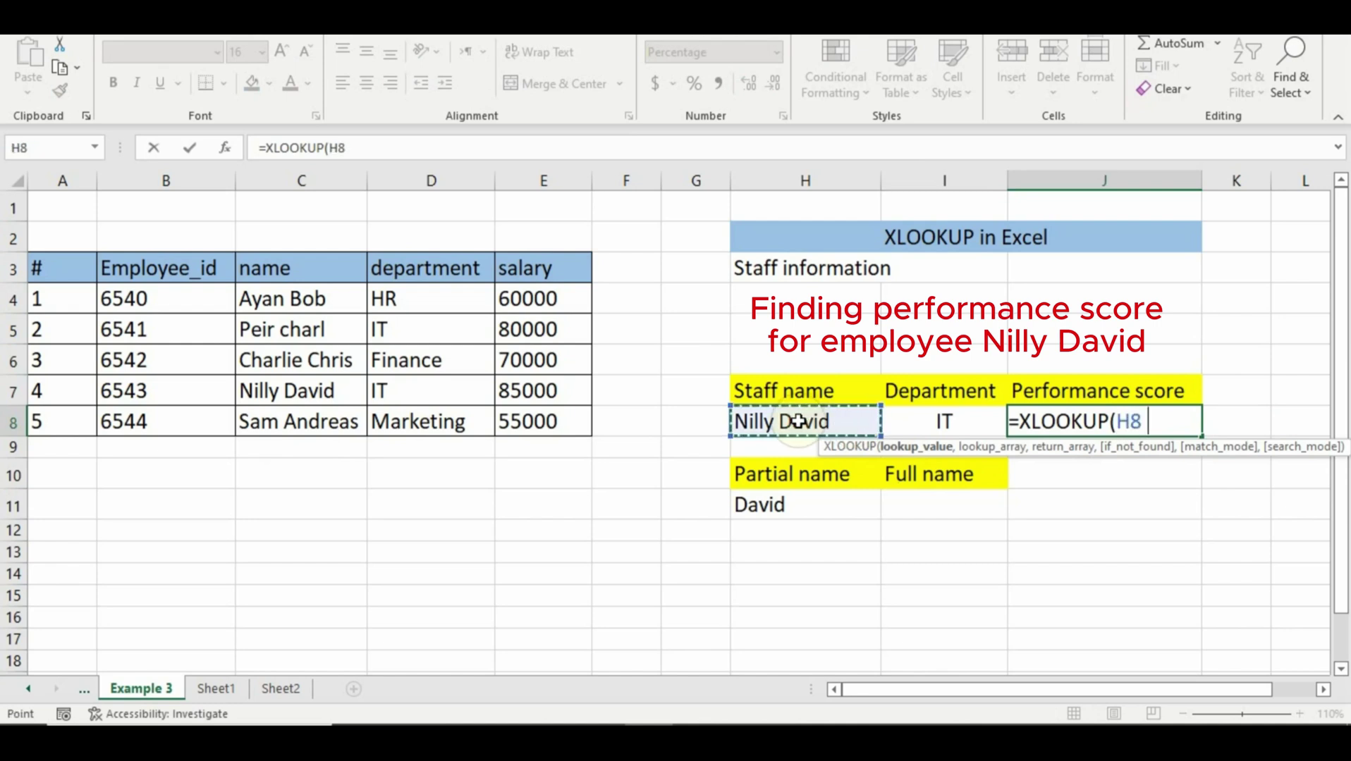
text(,)
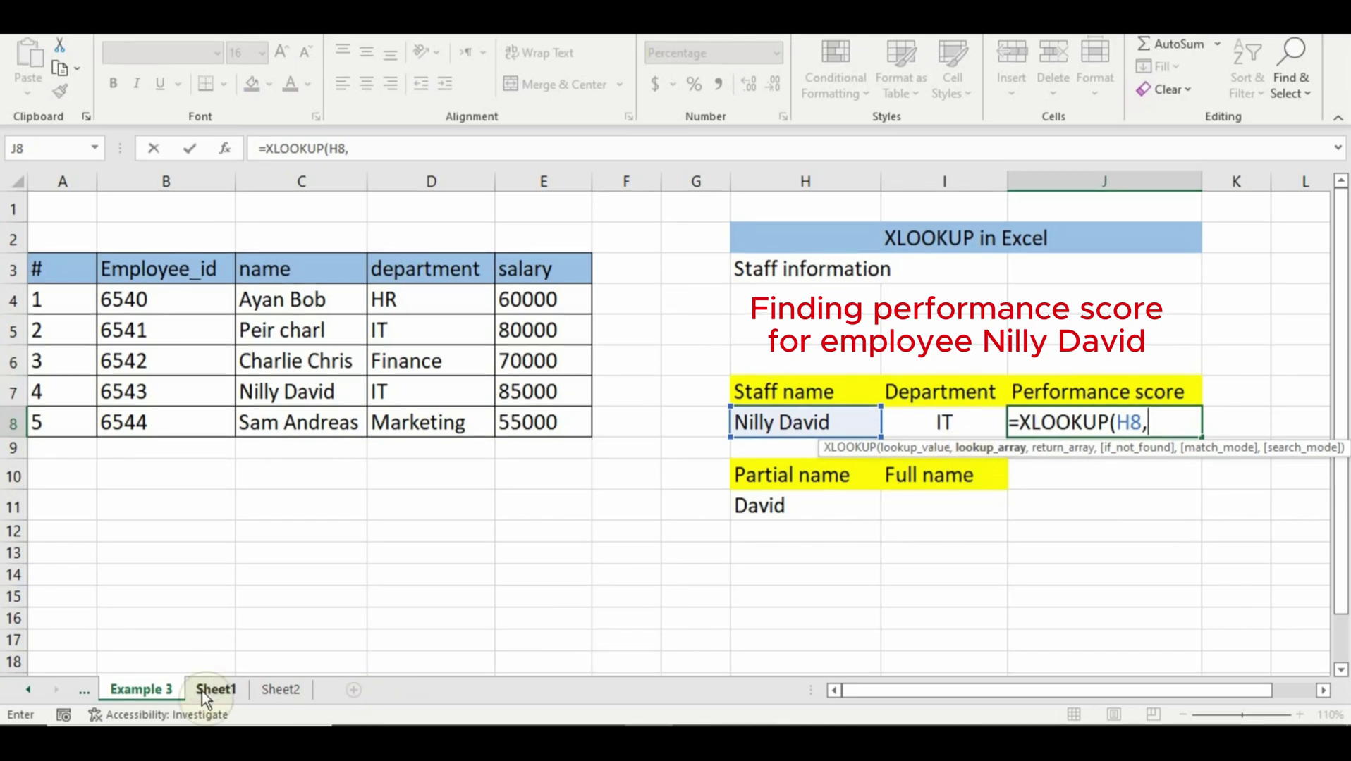
click(204, 689)
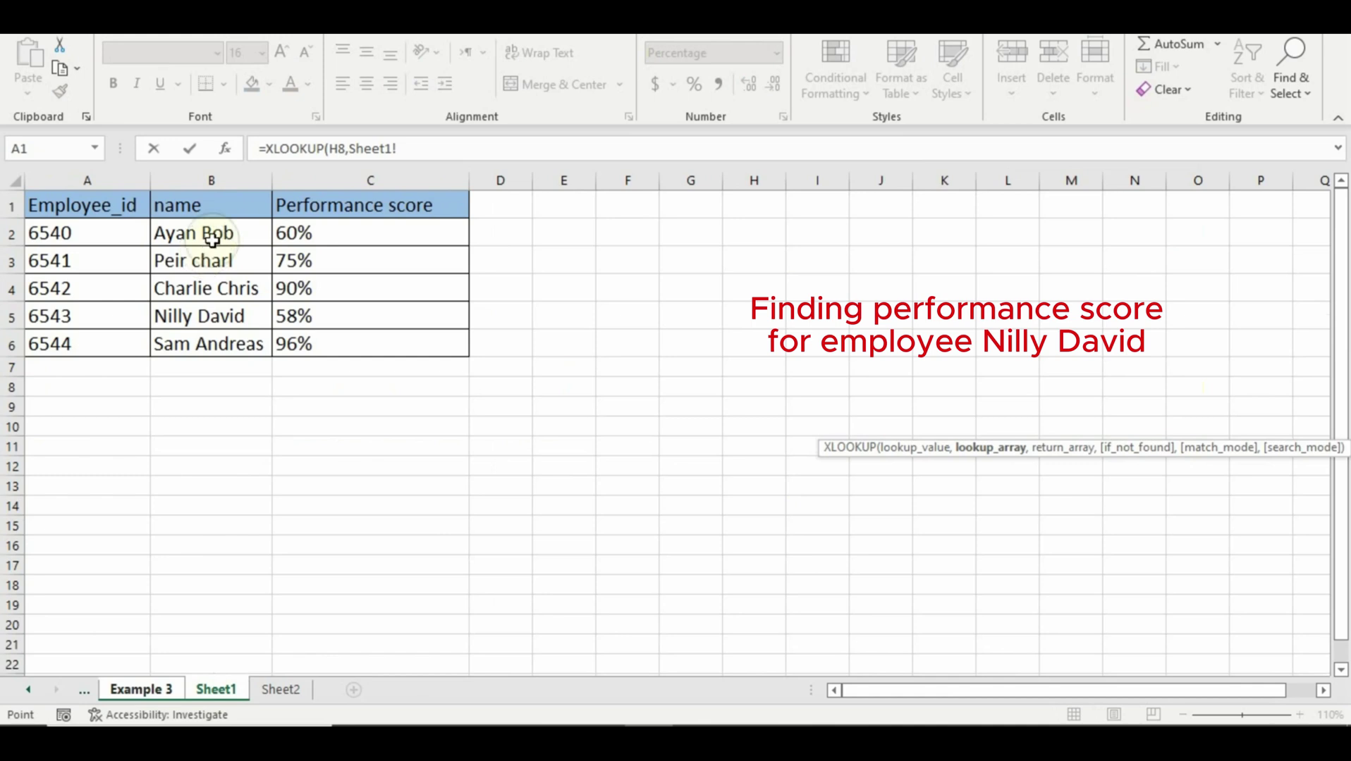
drag(218, 233, 218, 332)
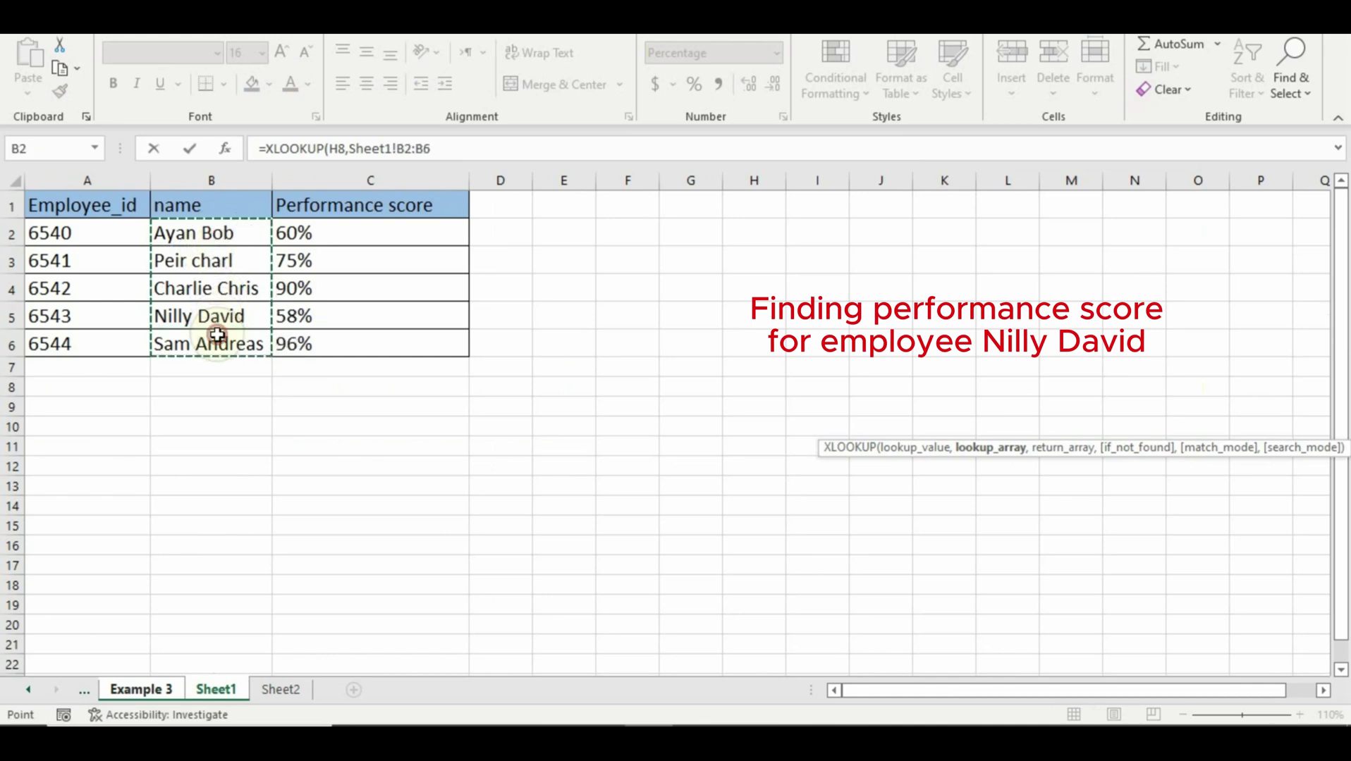
text(,)
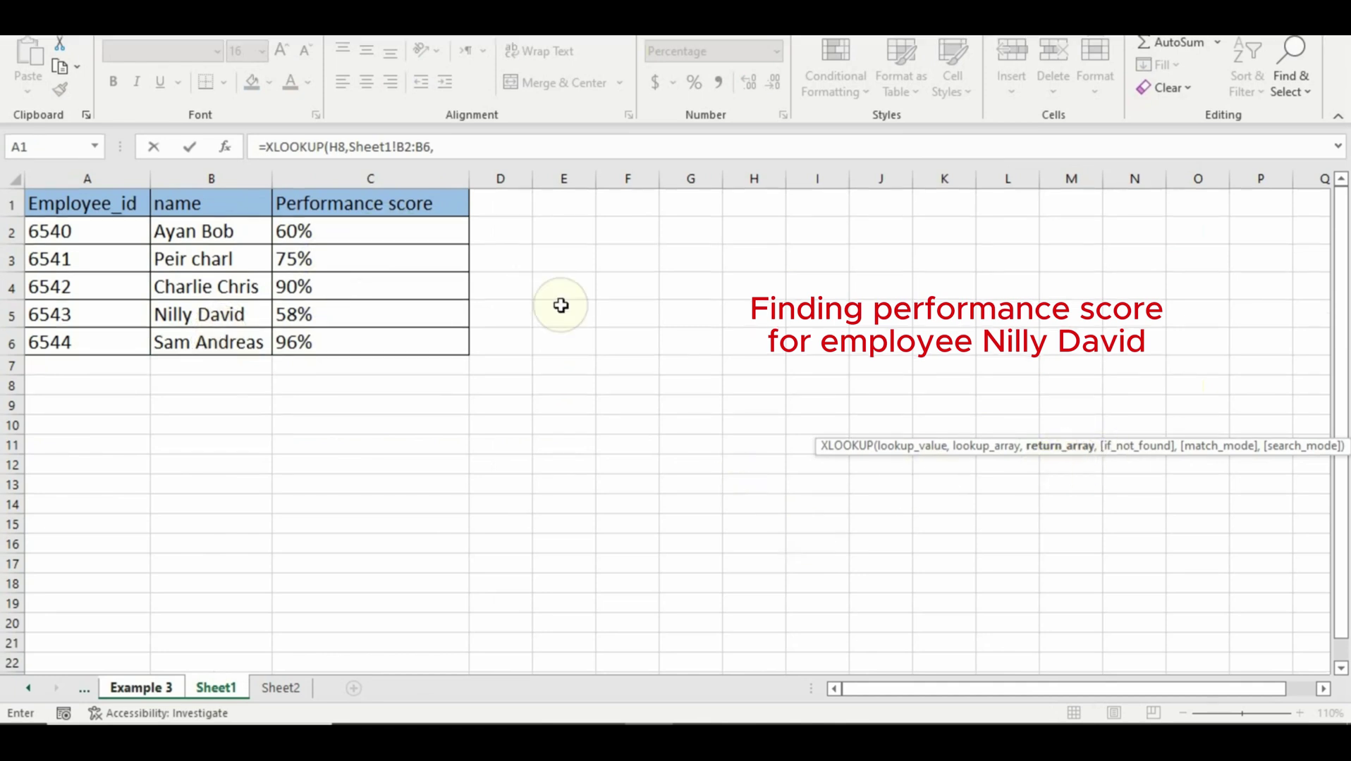
click(331, 228)
drag(331, 228, 331, 337)
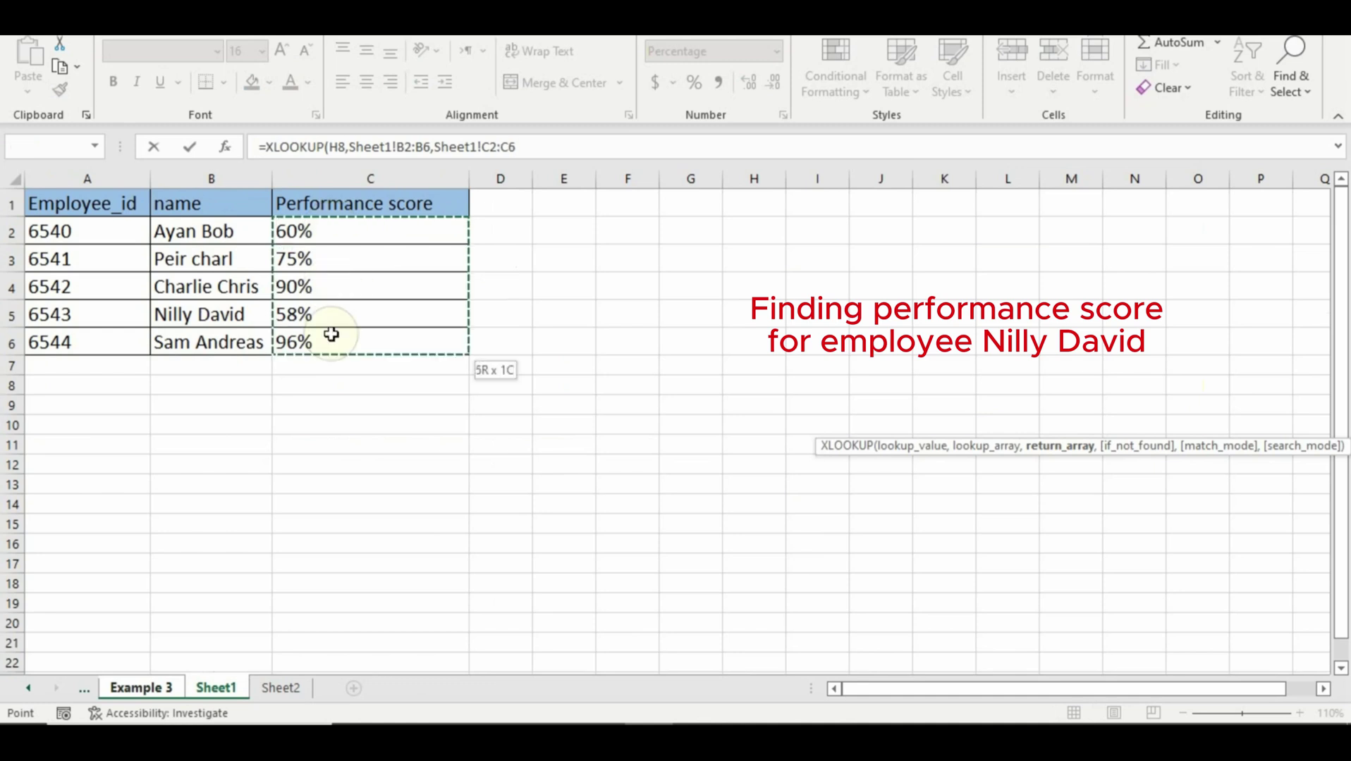
key(Return)
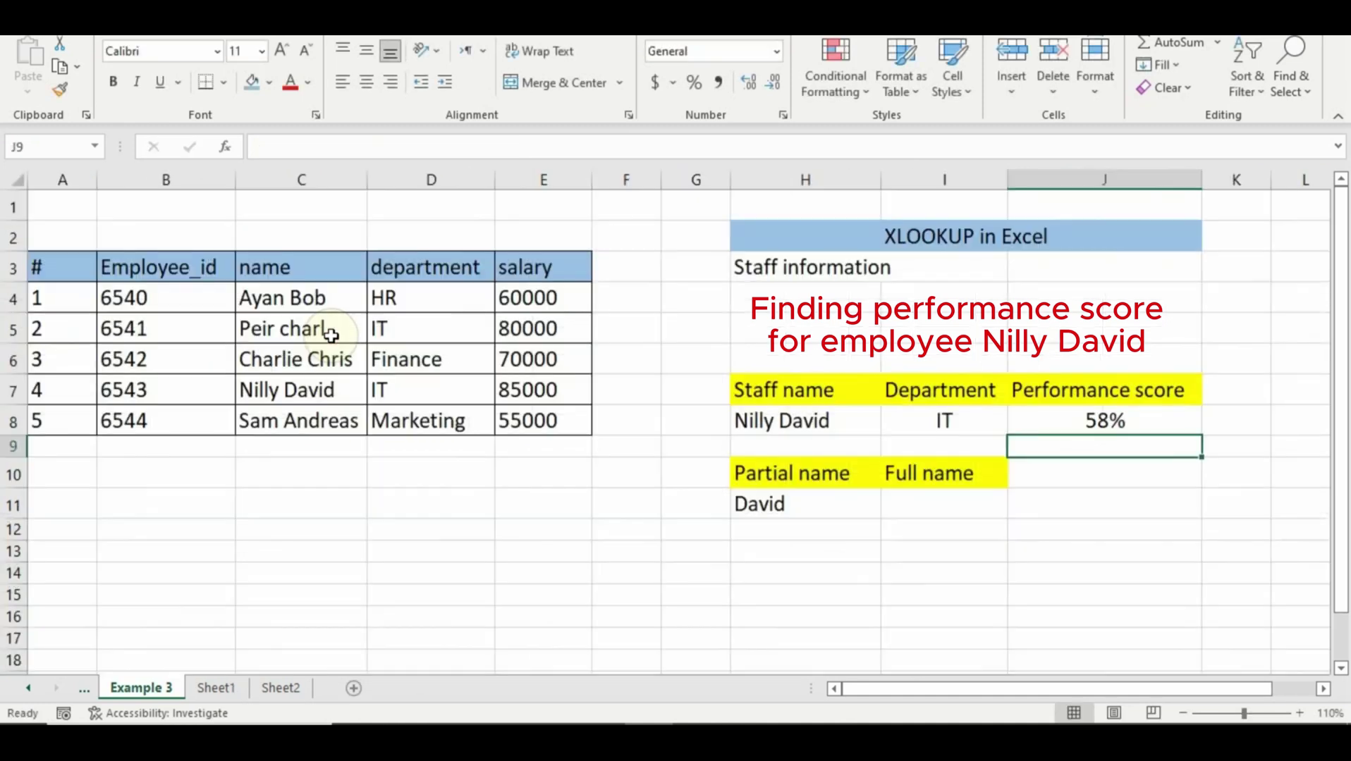
click(1146, 414)
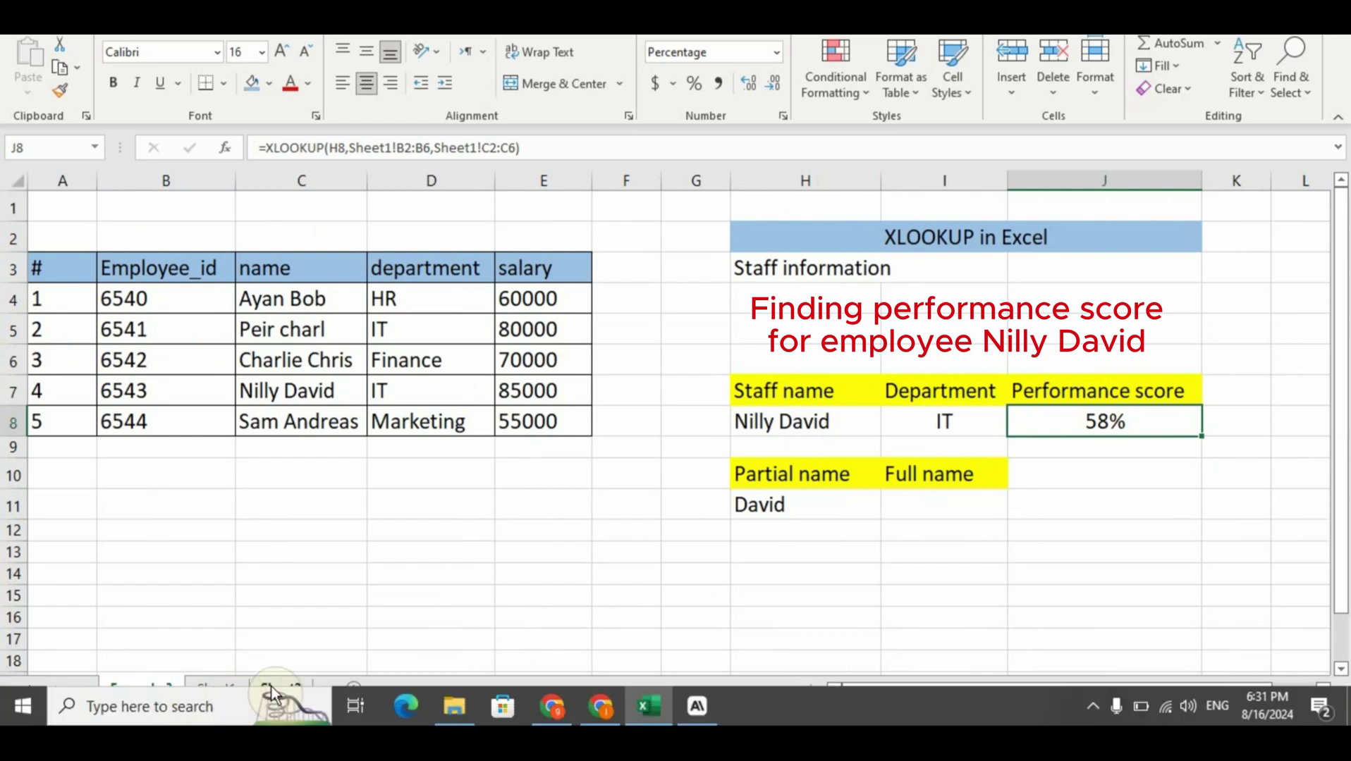
click(216, 688)
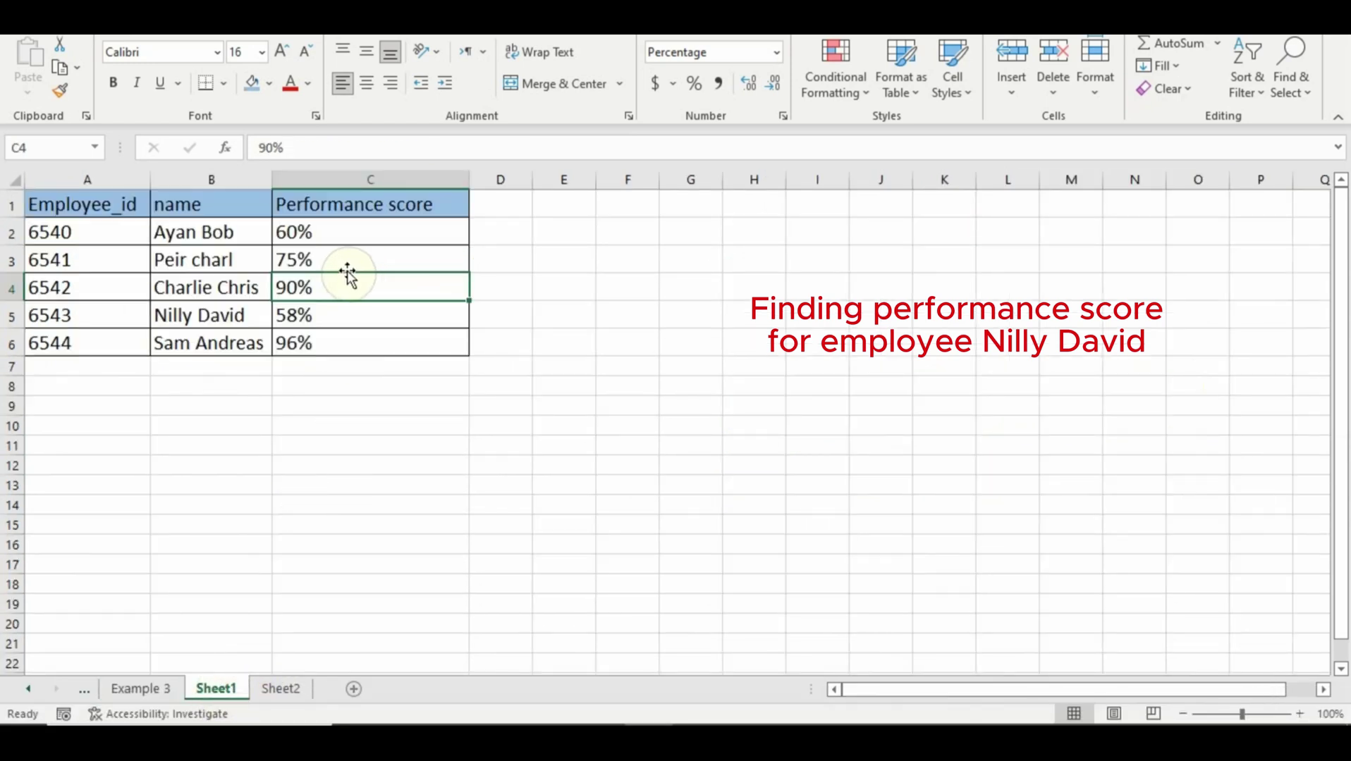
click(351, 313)
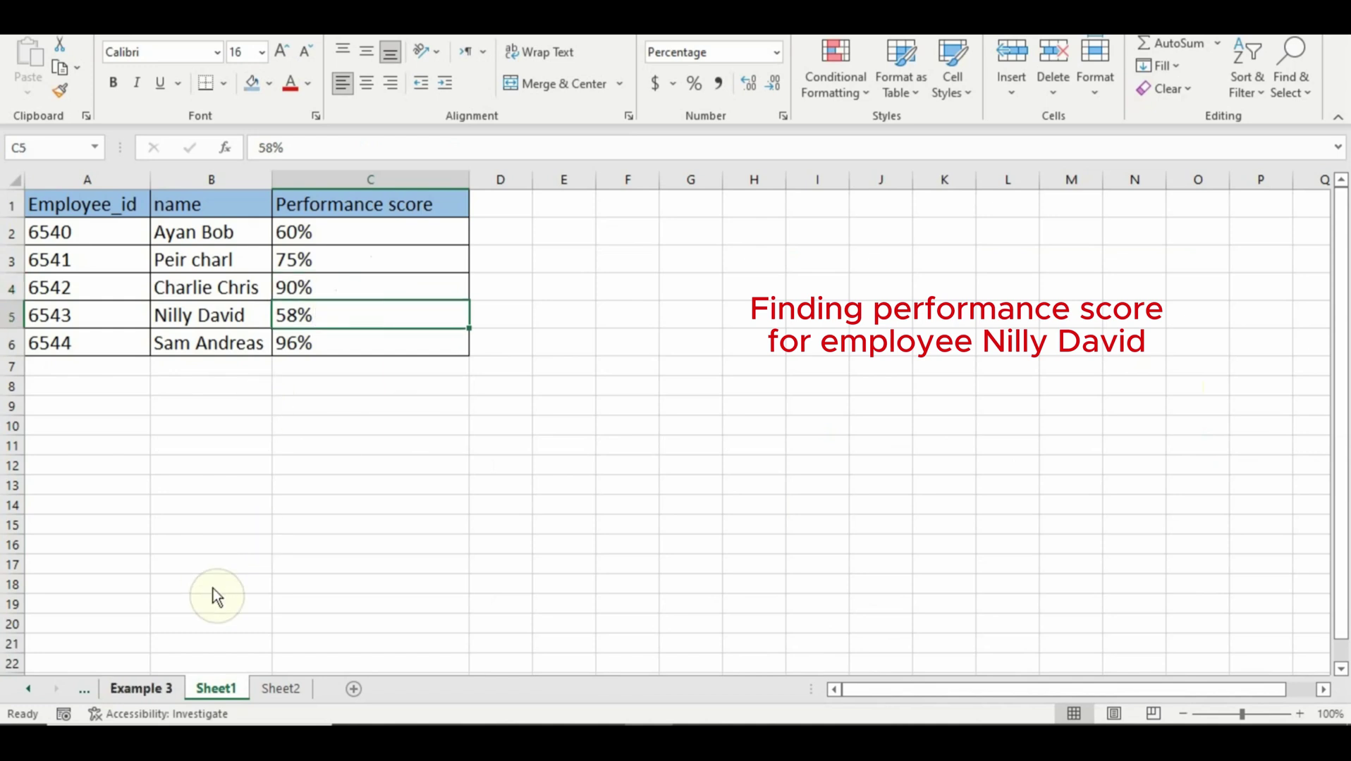
click(141, 689)
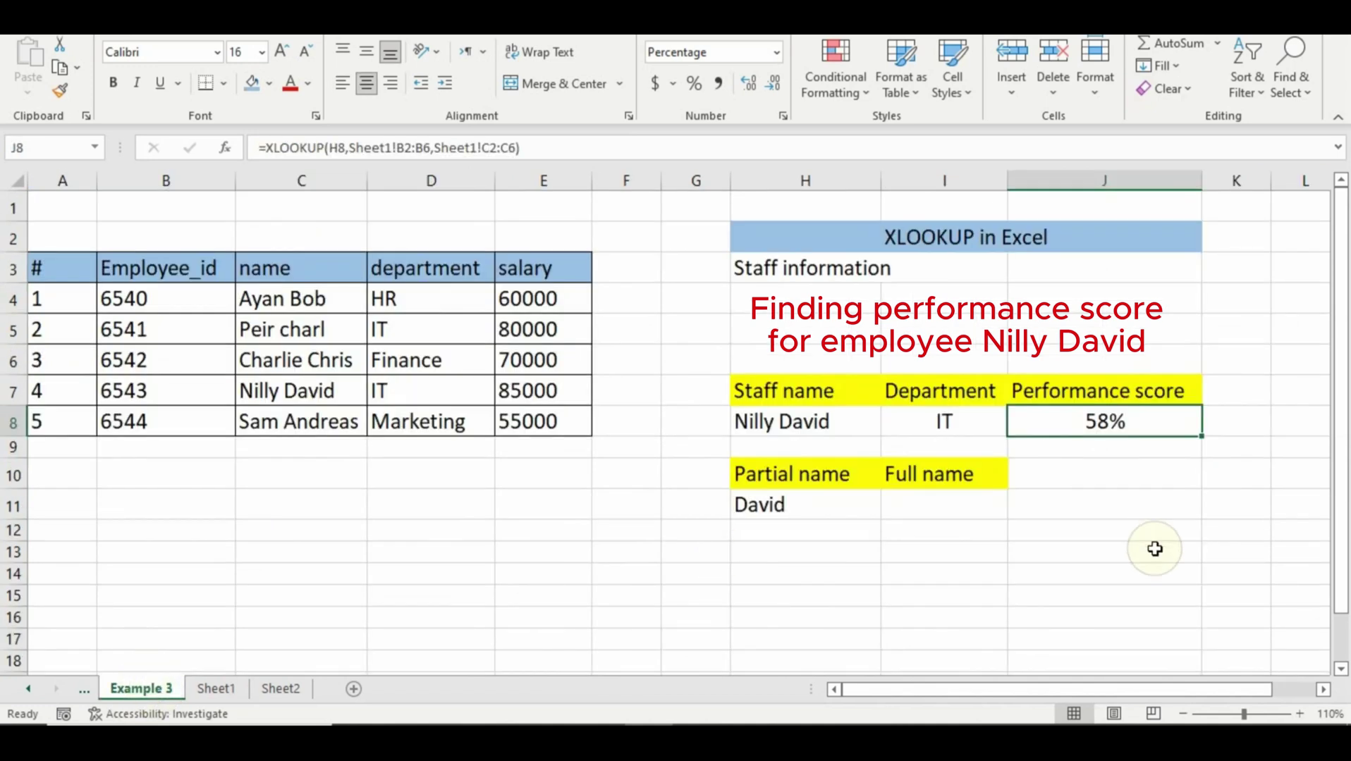
click(927, 551)
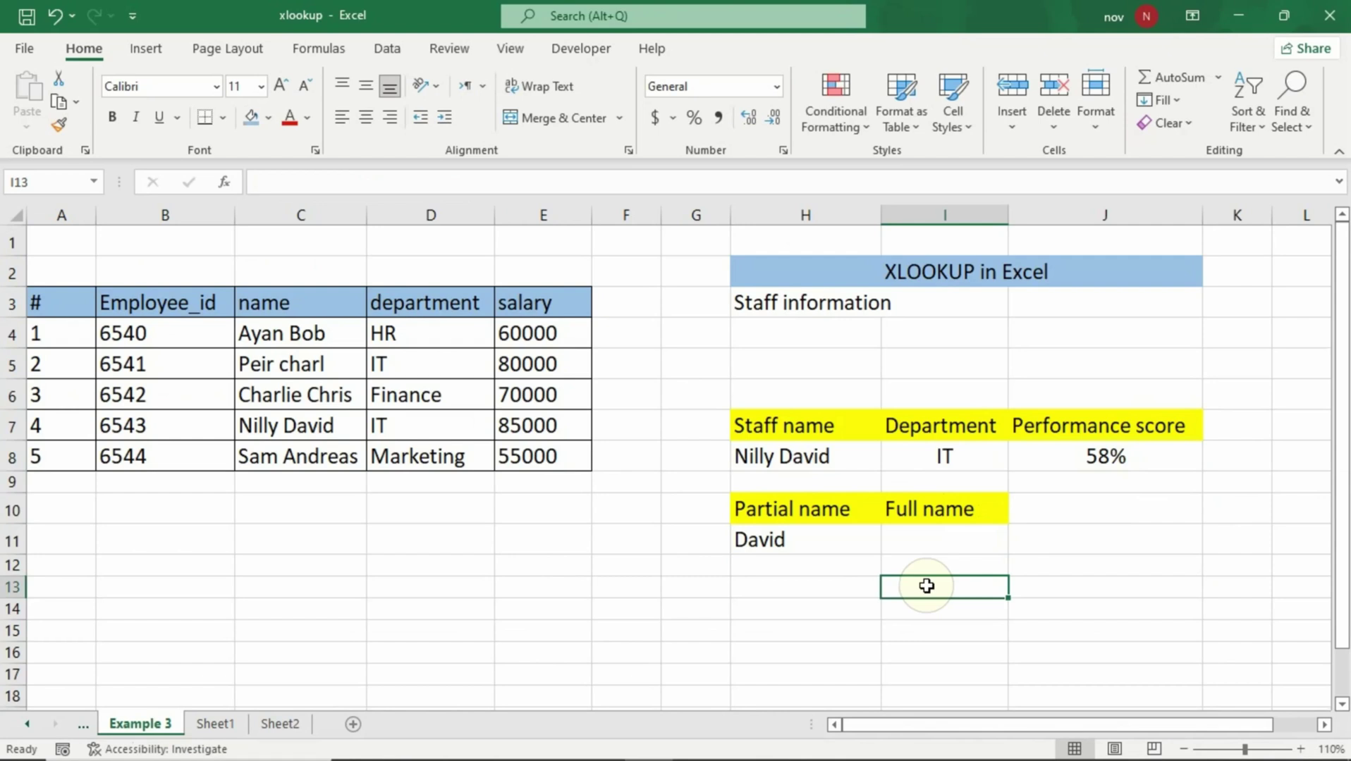
Step: In I11, start an XLOOKUP on partial name H11 with a leading "*" wildcard
click(928, 548)
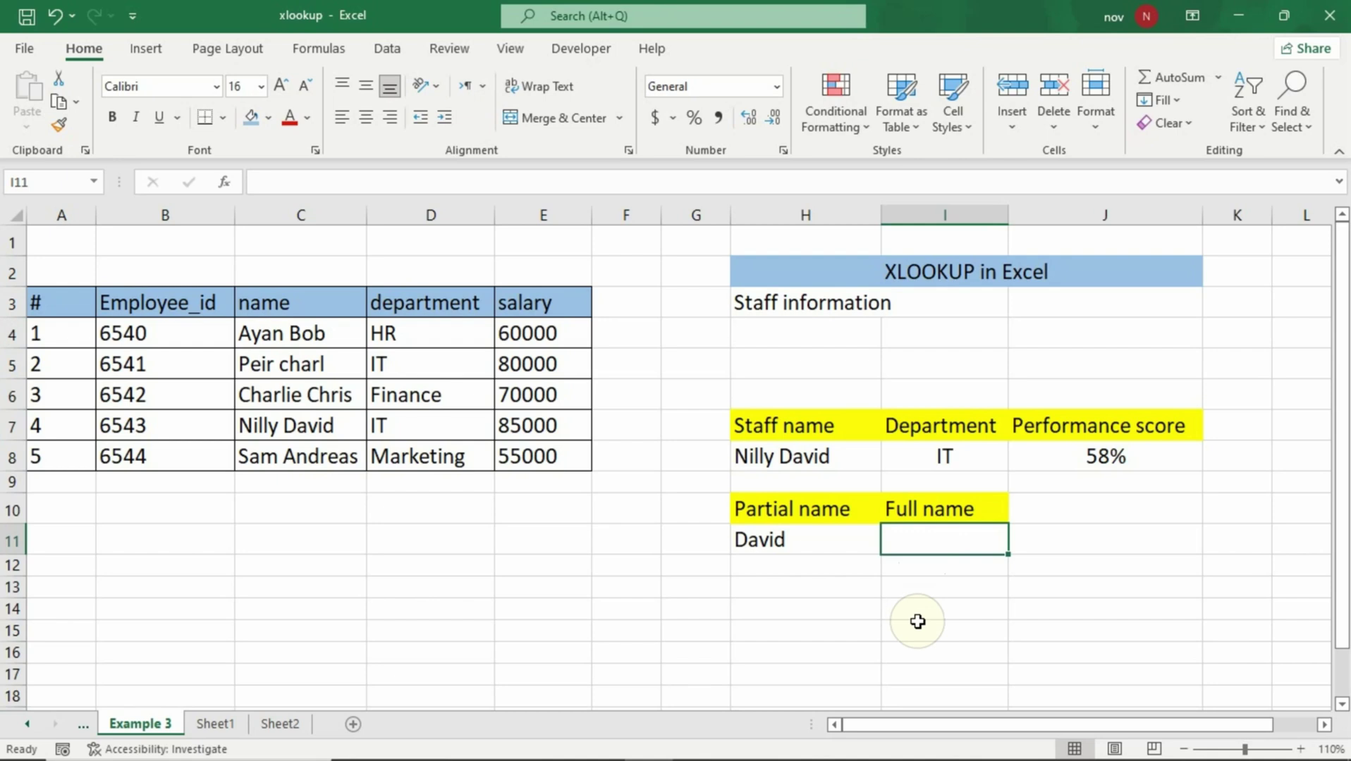
text(=)
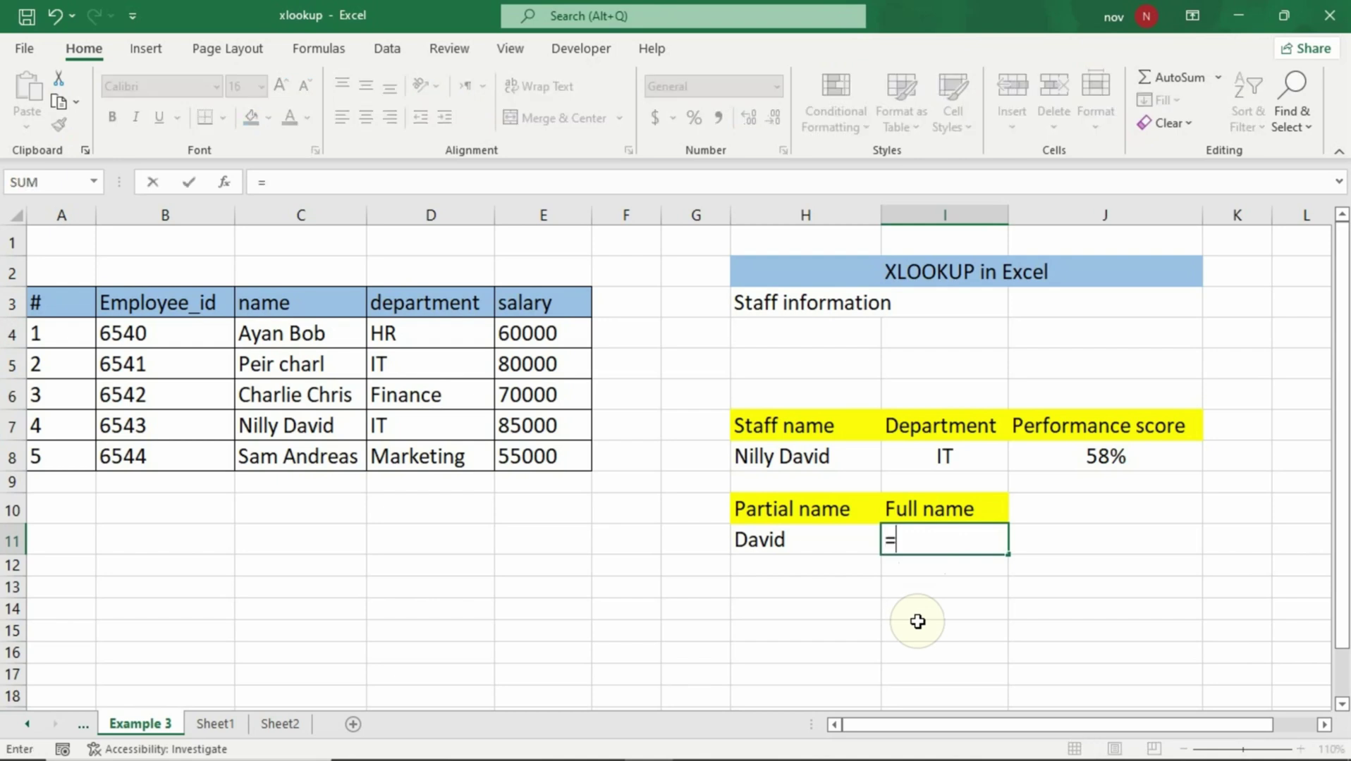
key(Escape)
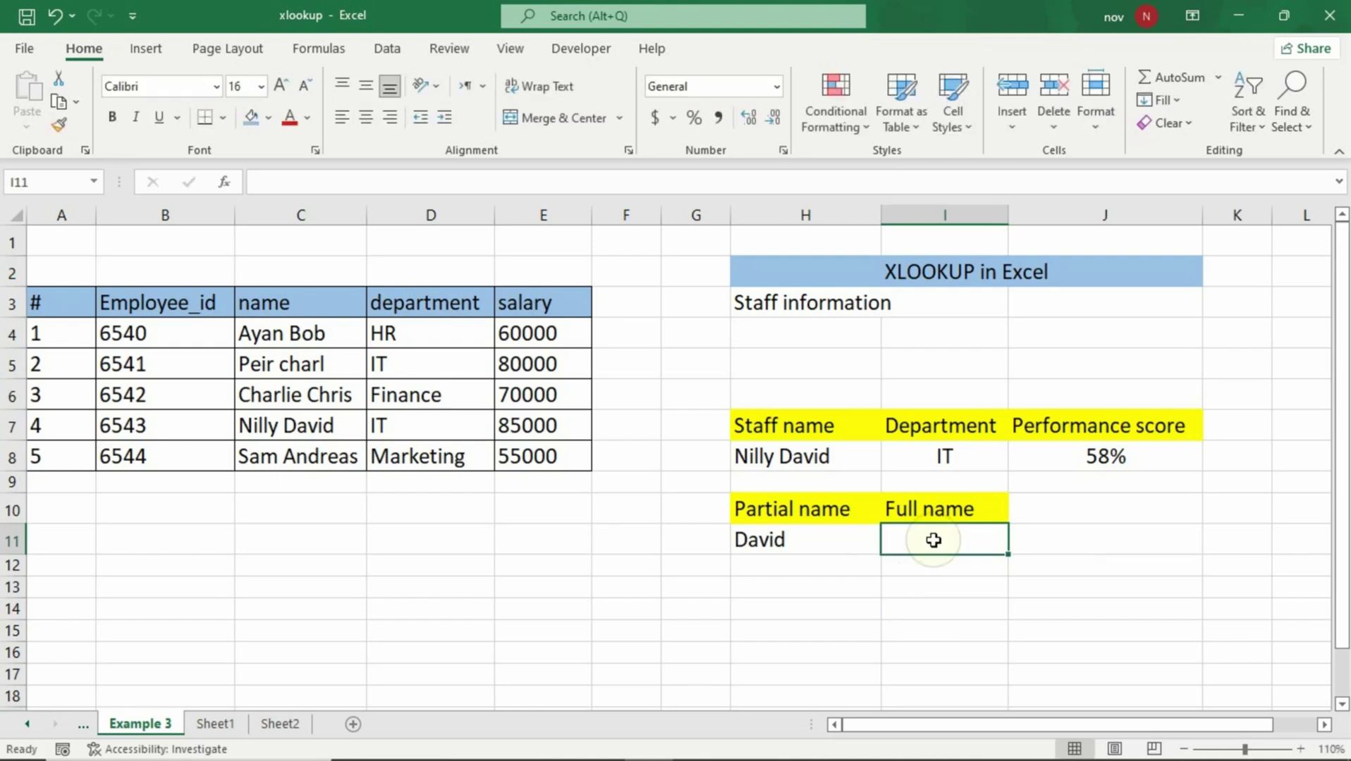
text(=)
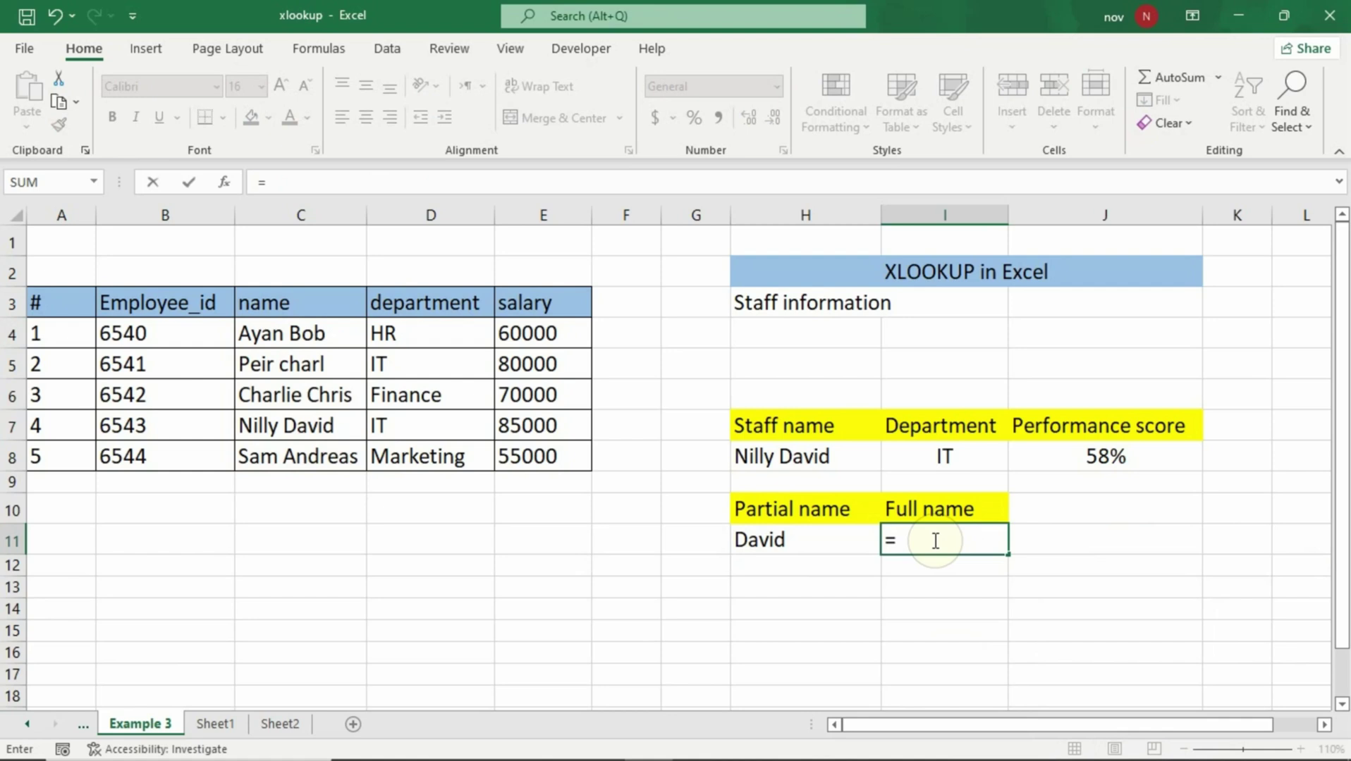
text(xloo)
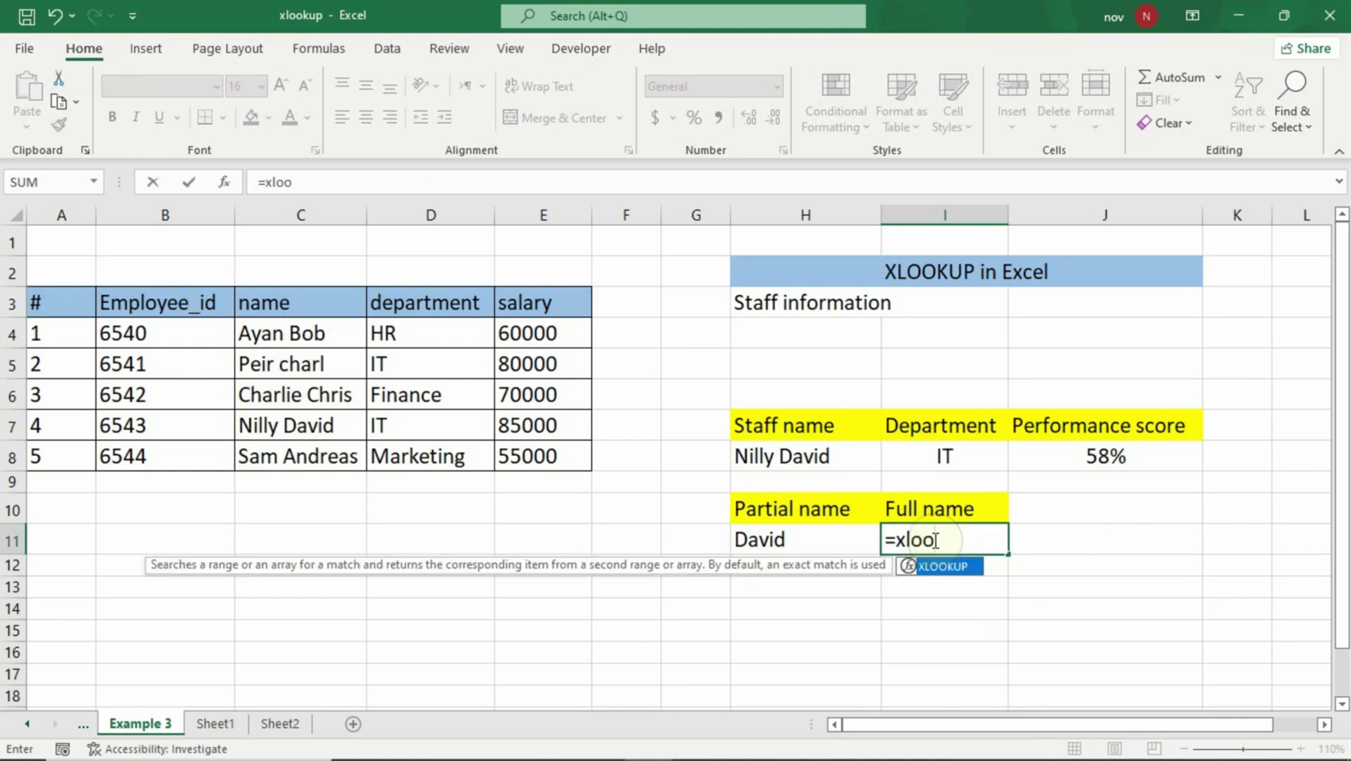
key(Tab)
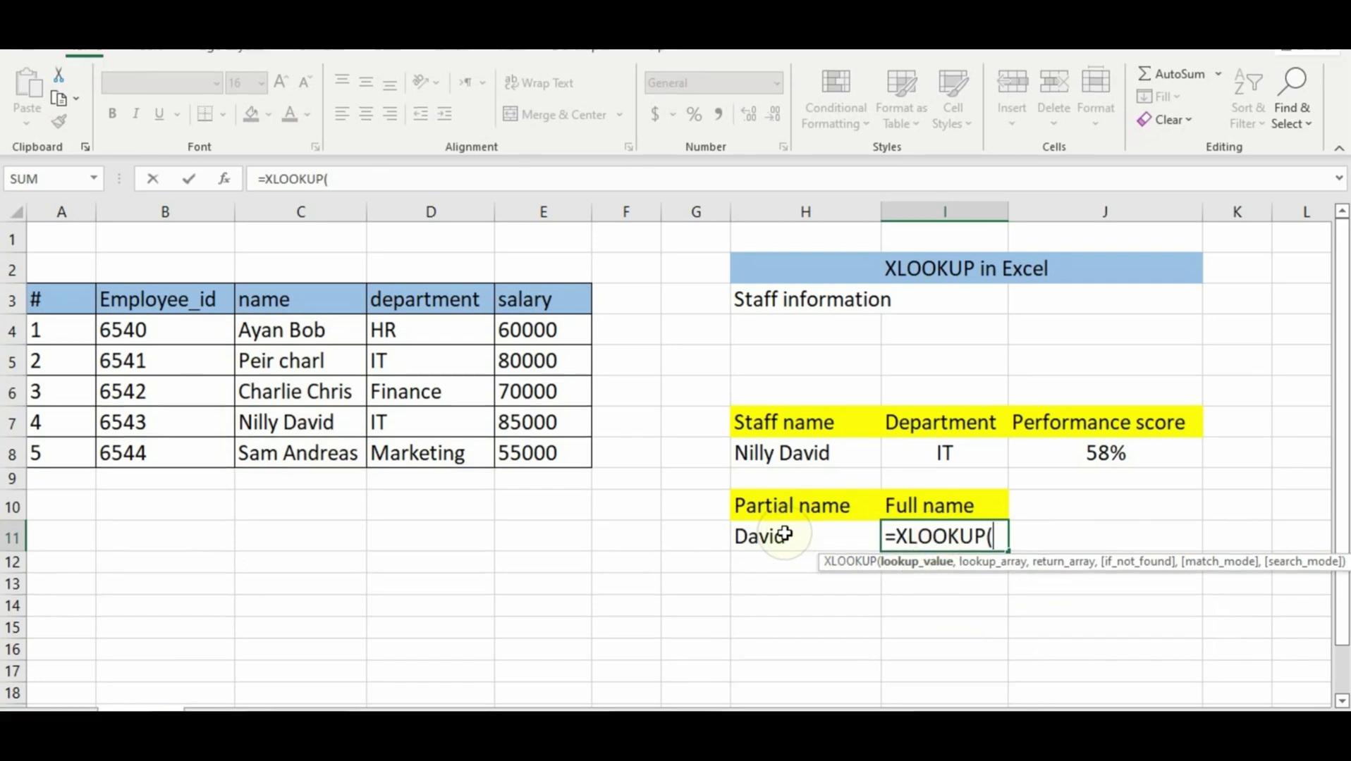
click(784, 539)
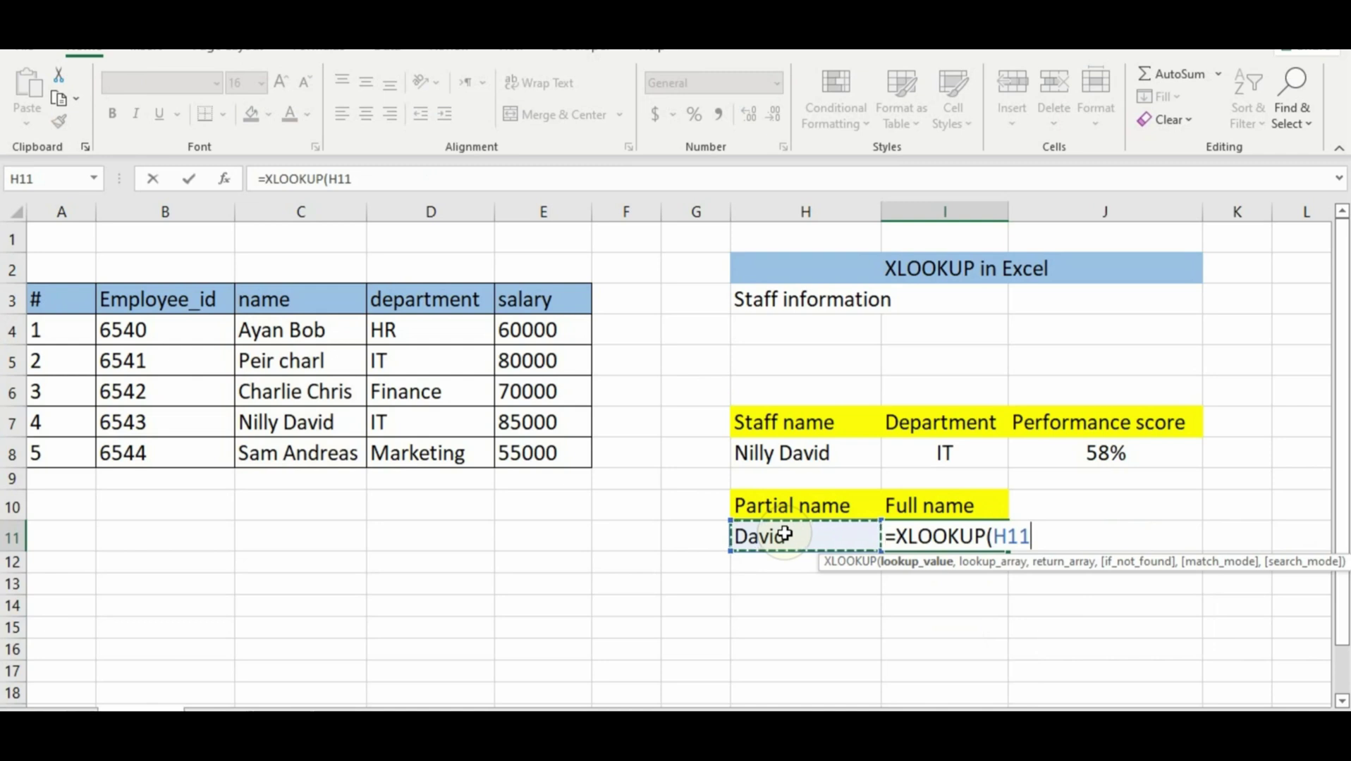
click(994, 534)
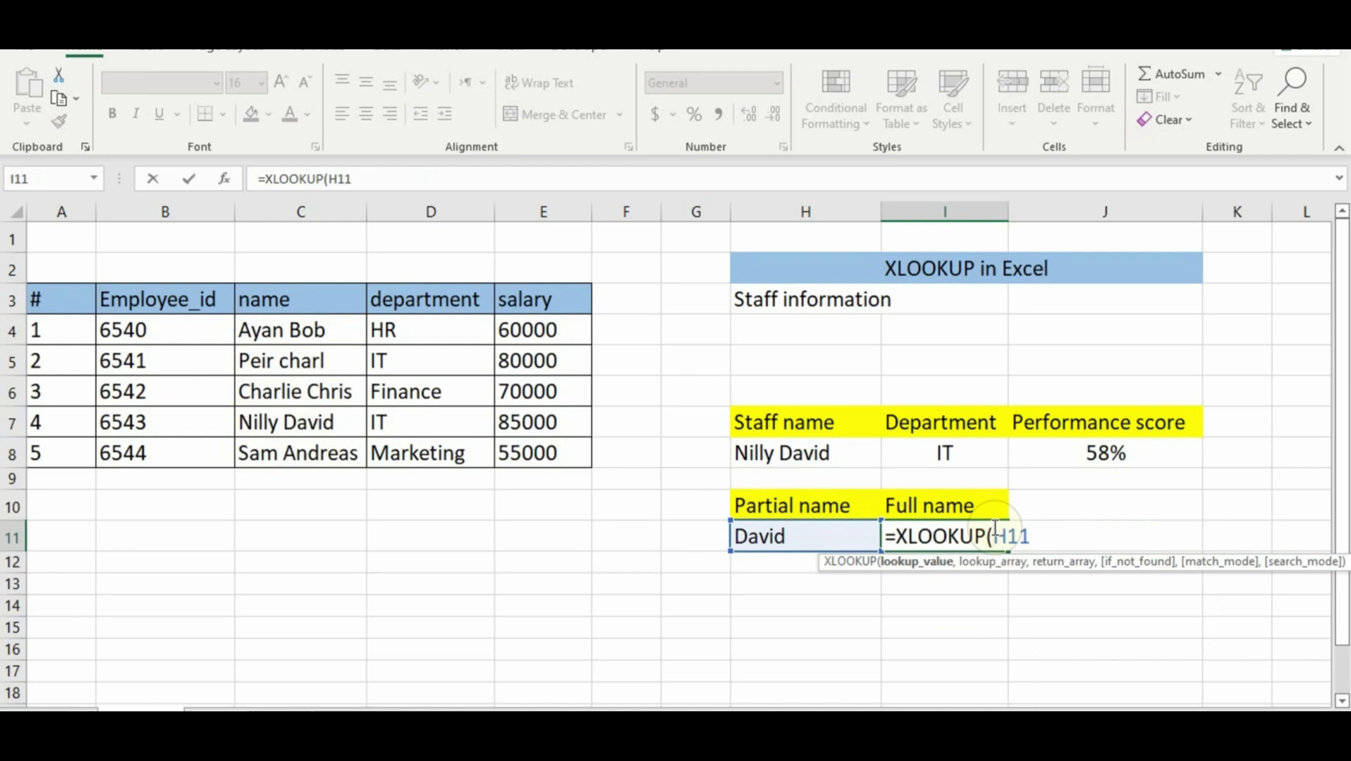
text(")
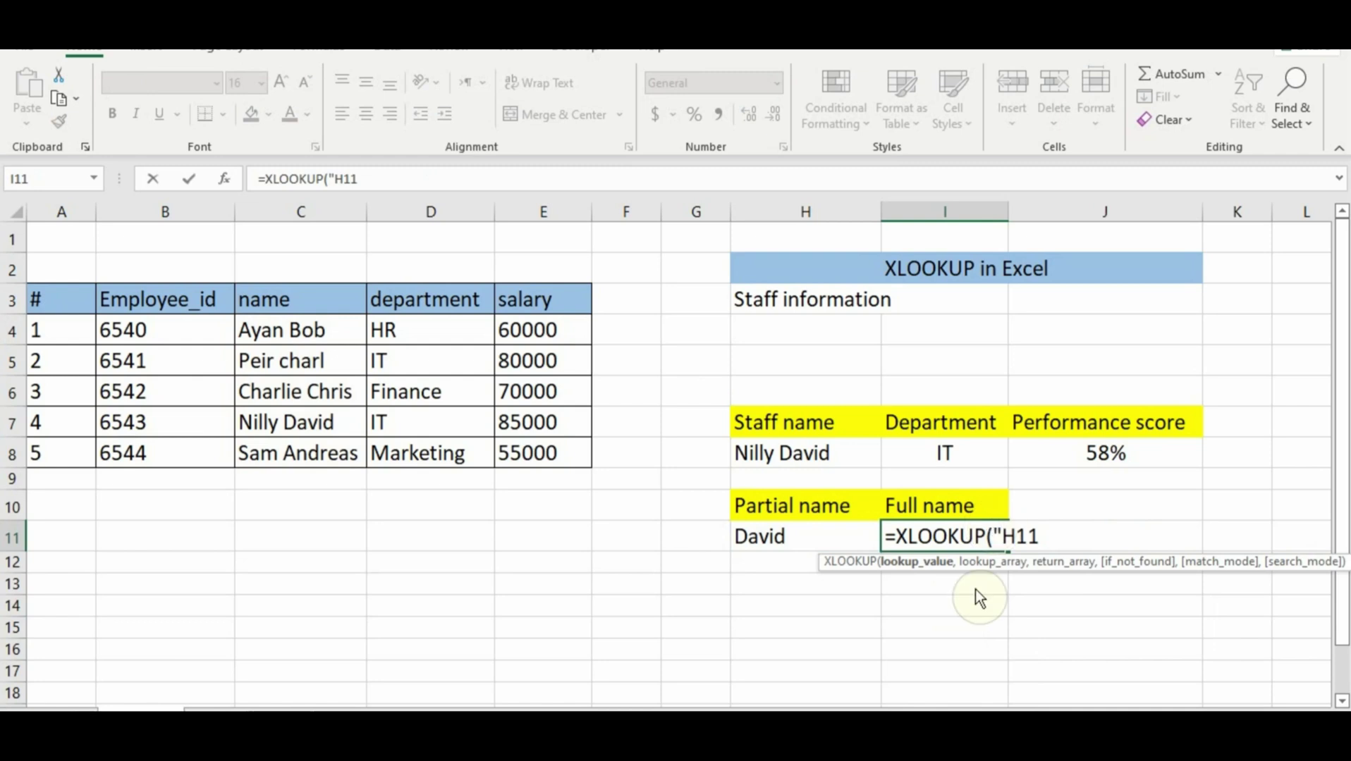
text(*)
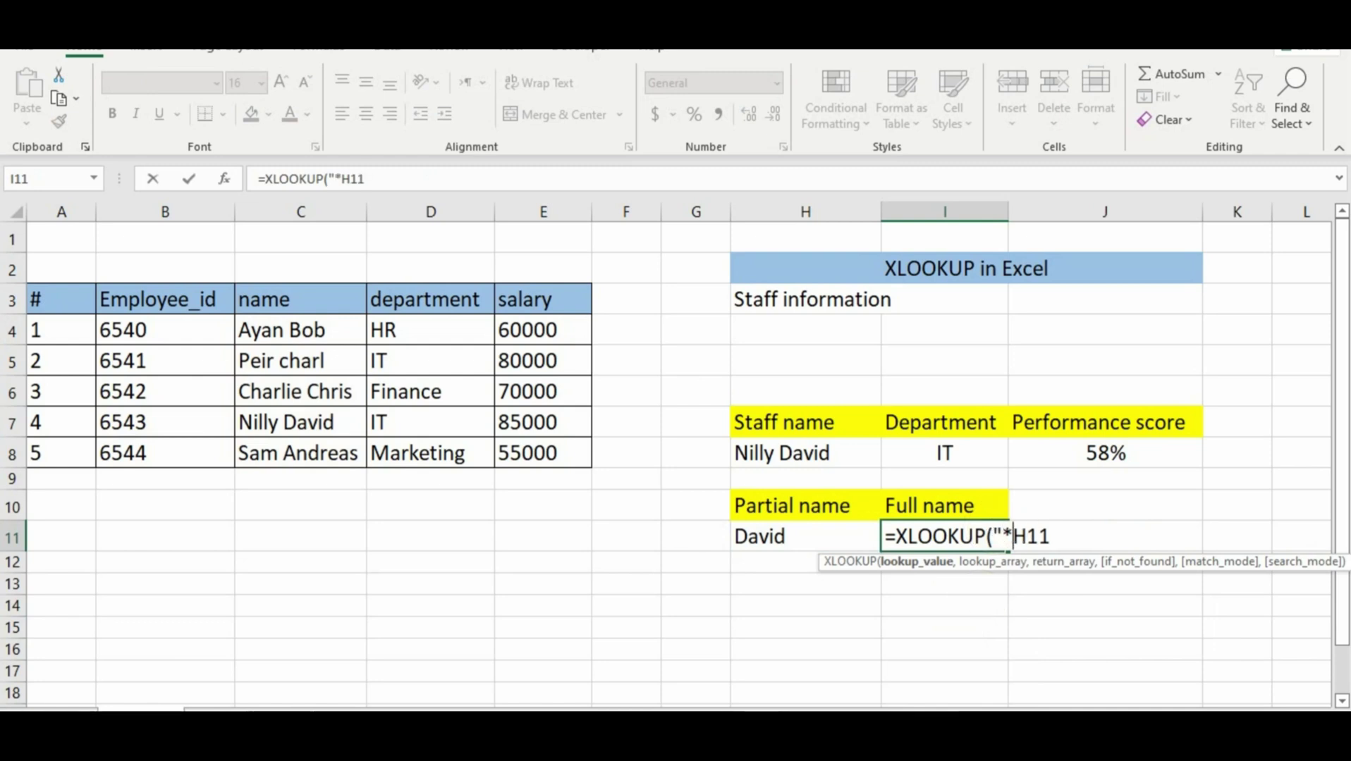
text(" &)
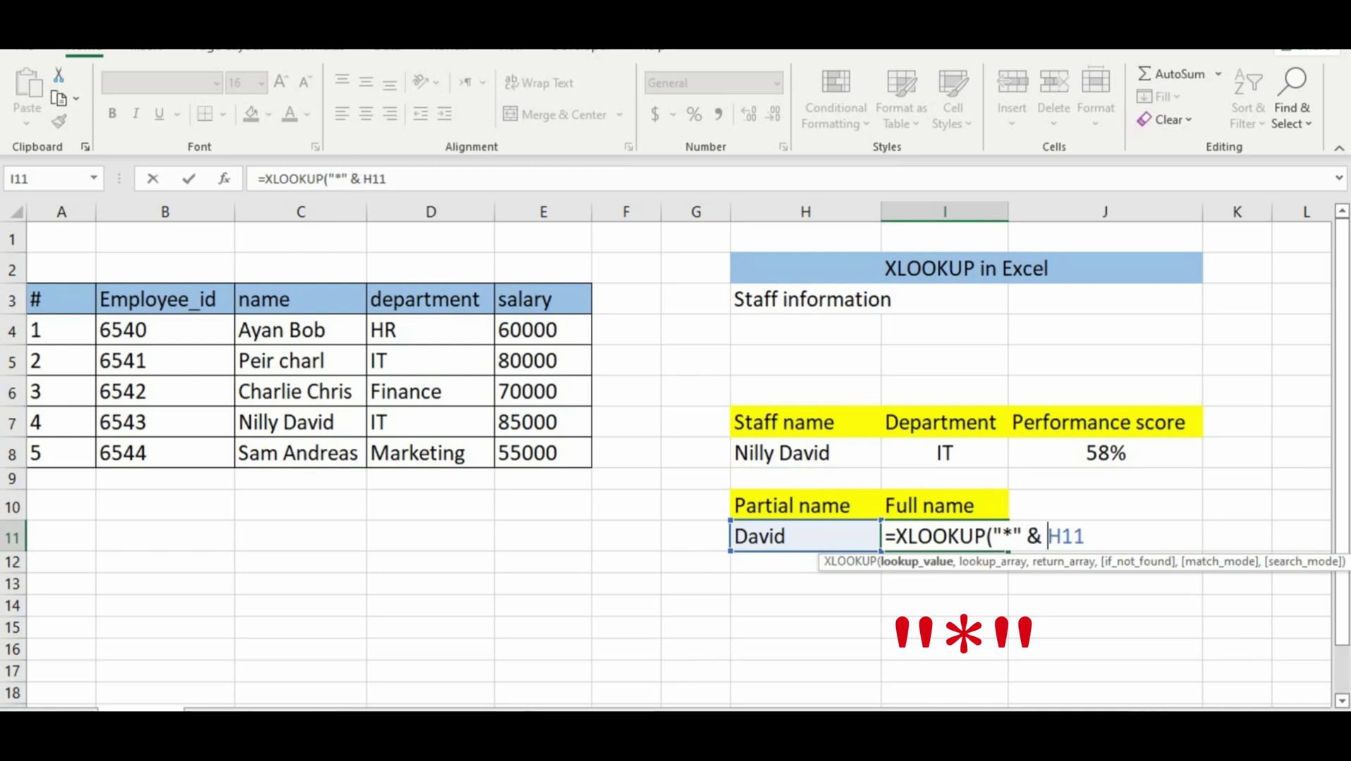
Step: Add C4:C8 as both lookup and return arrays, with "not here" as the if-not-found text
click(1090, 537)
text(,)
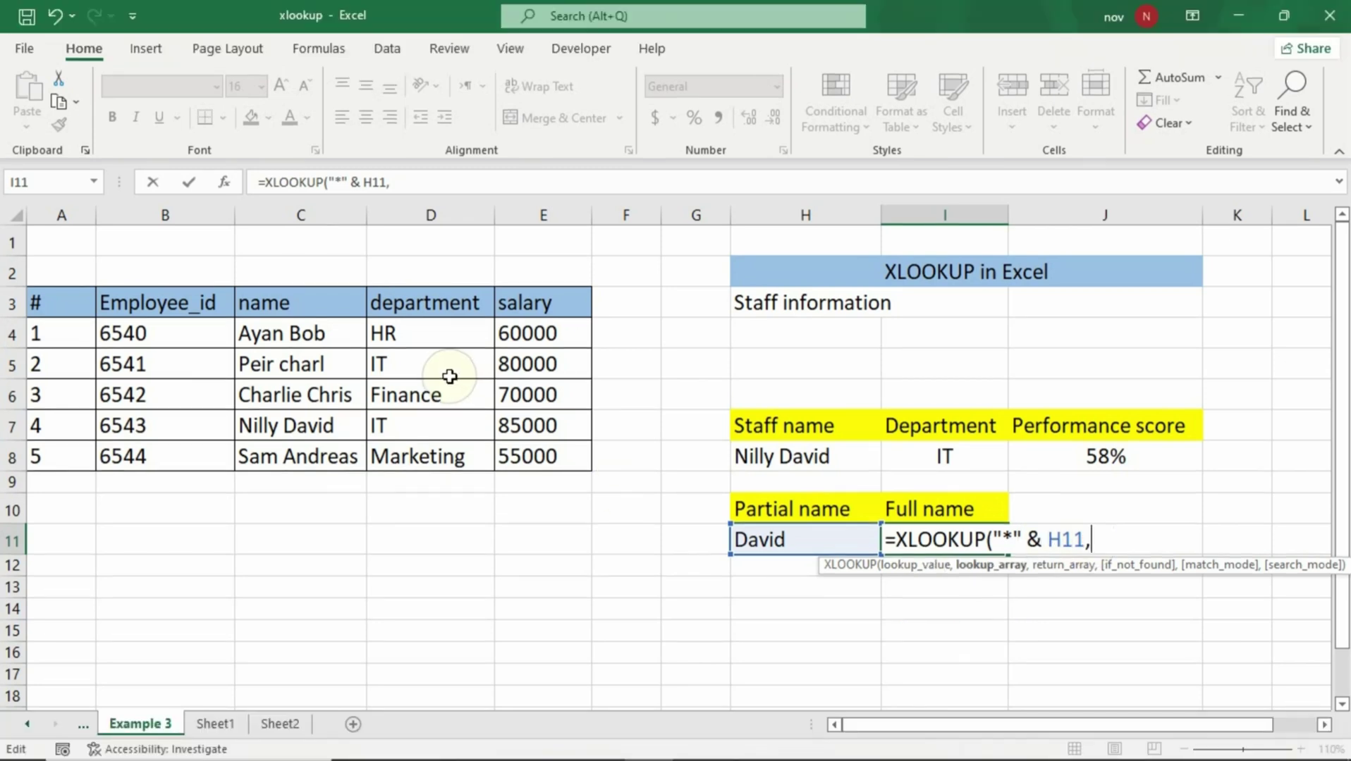
drag(311, 337, 320, 464)
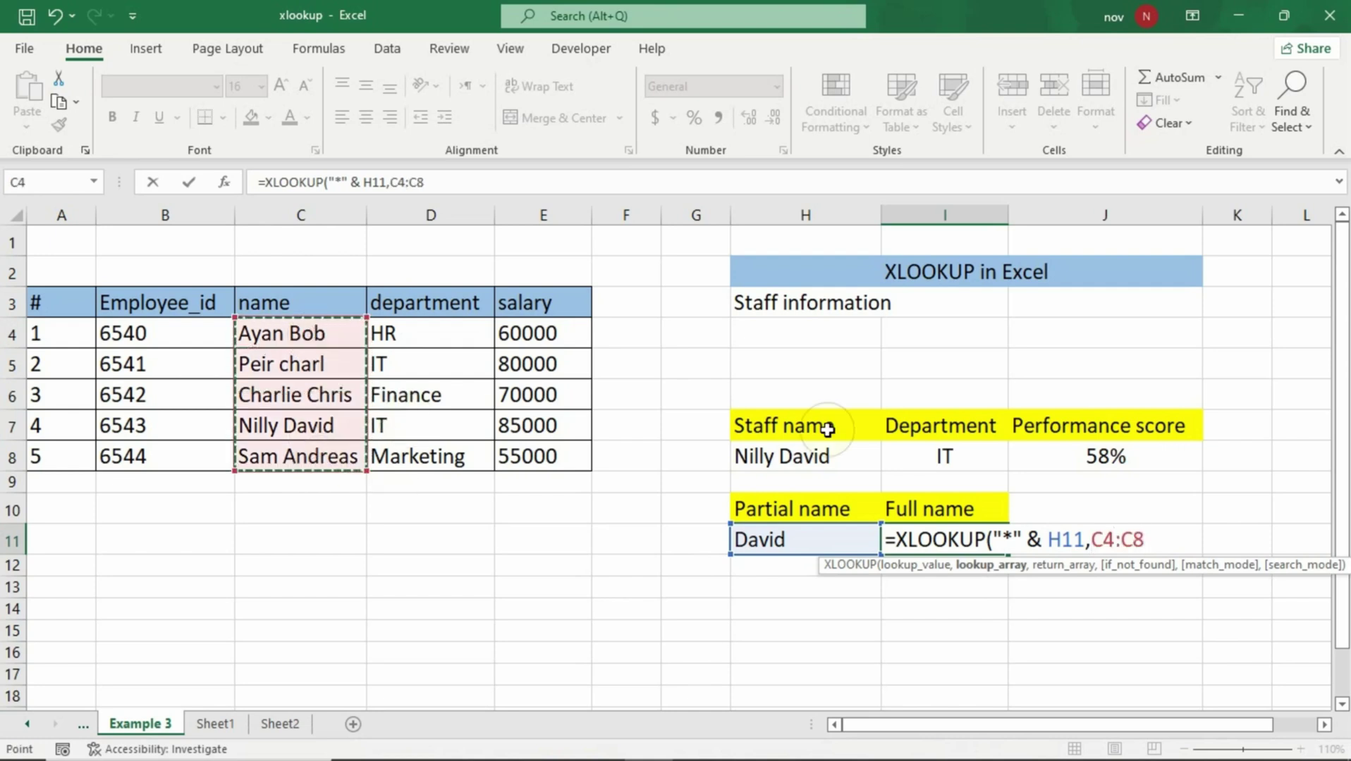
text(,)
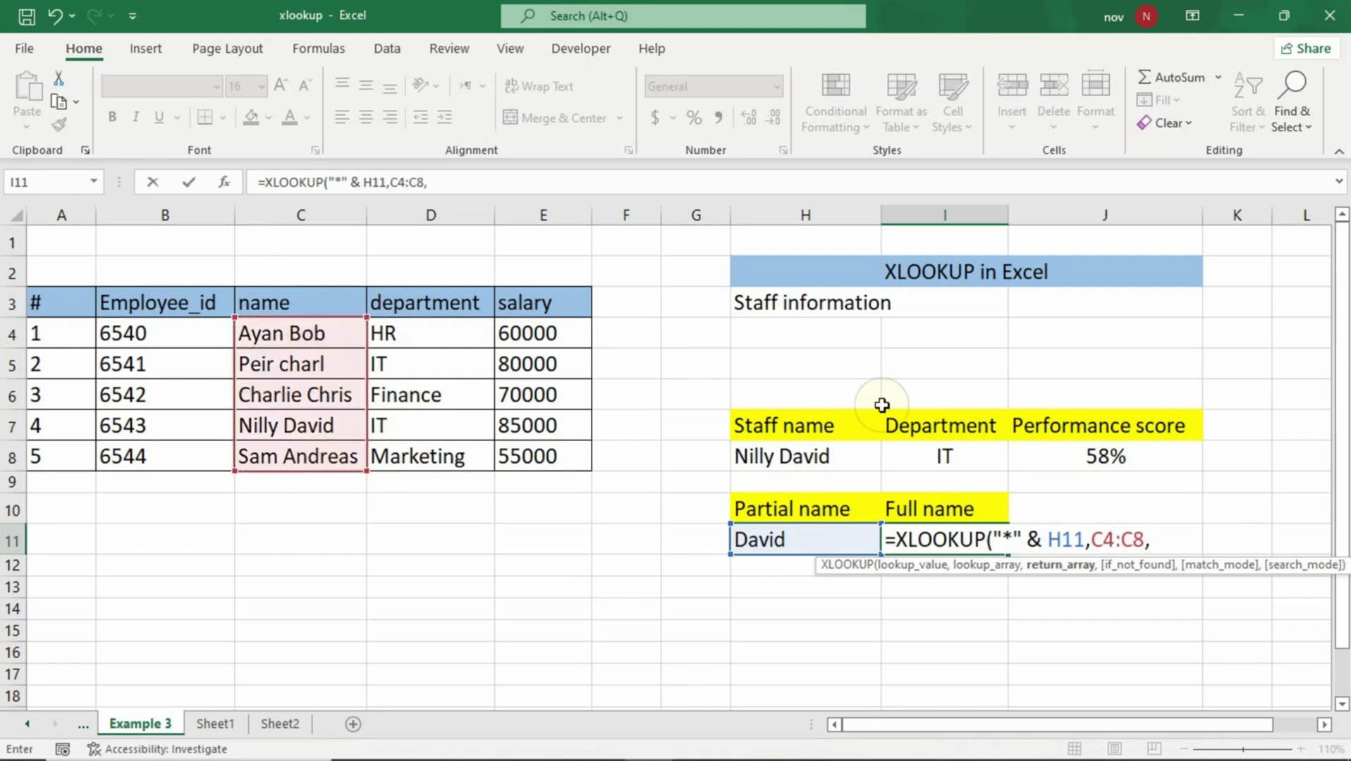
drag(293, 334, 300, 458)
text(,)
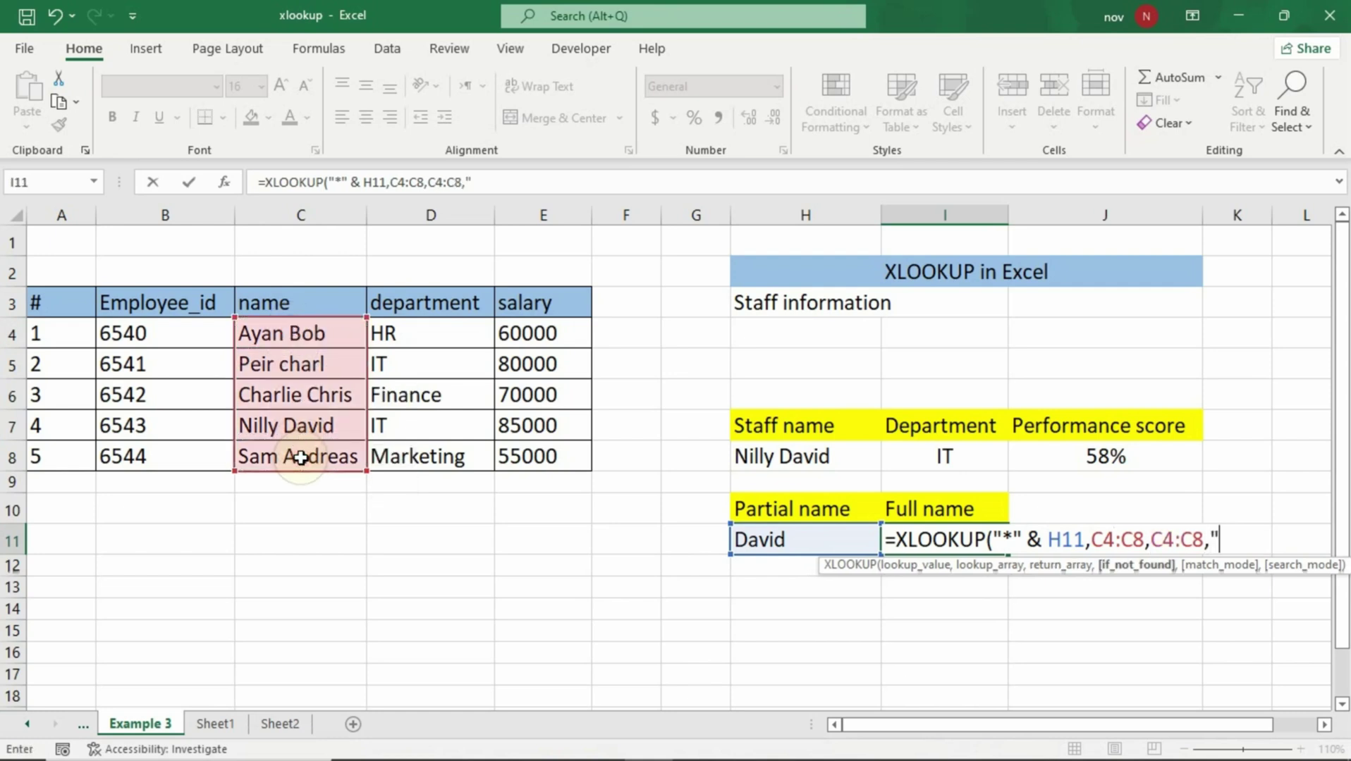
text("not her)
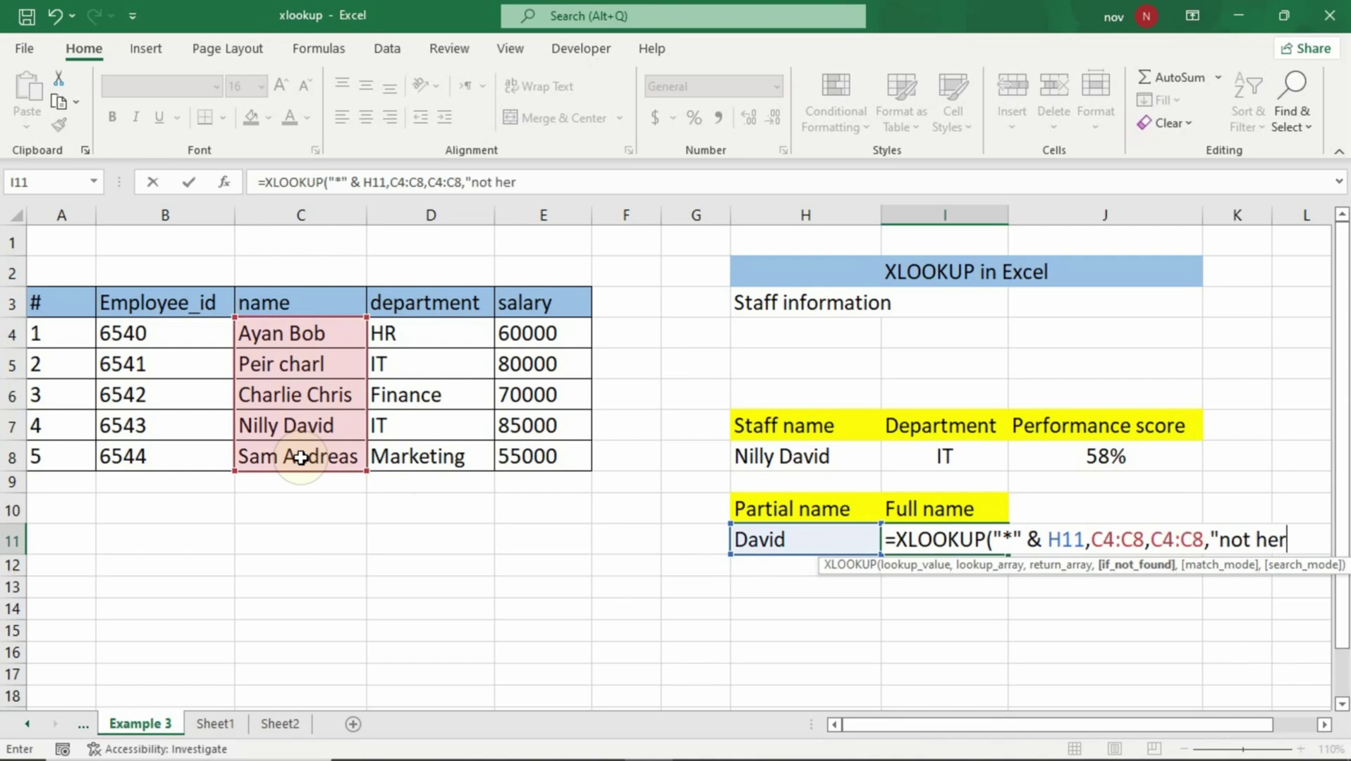
text(e",)
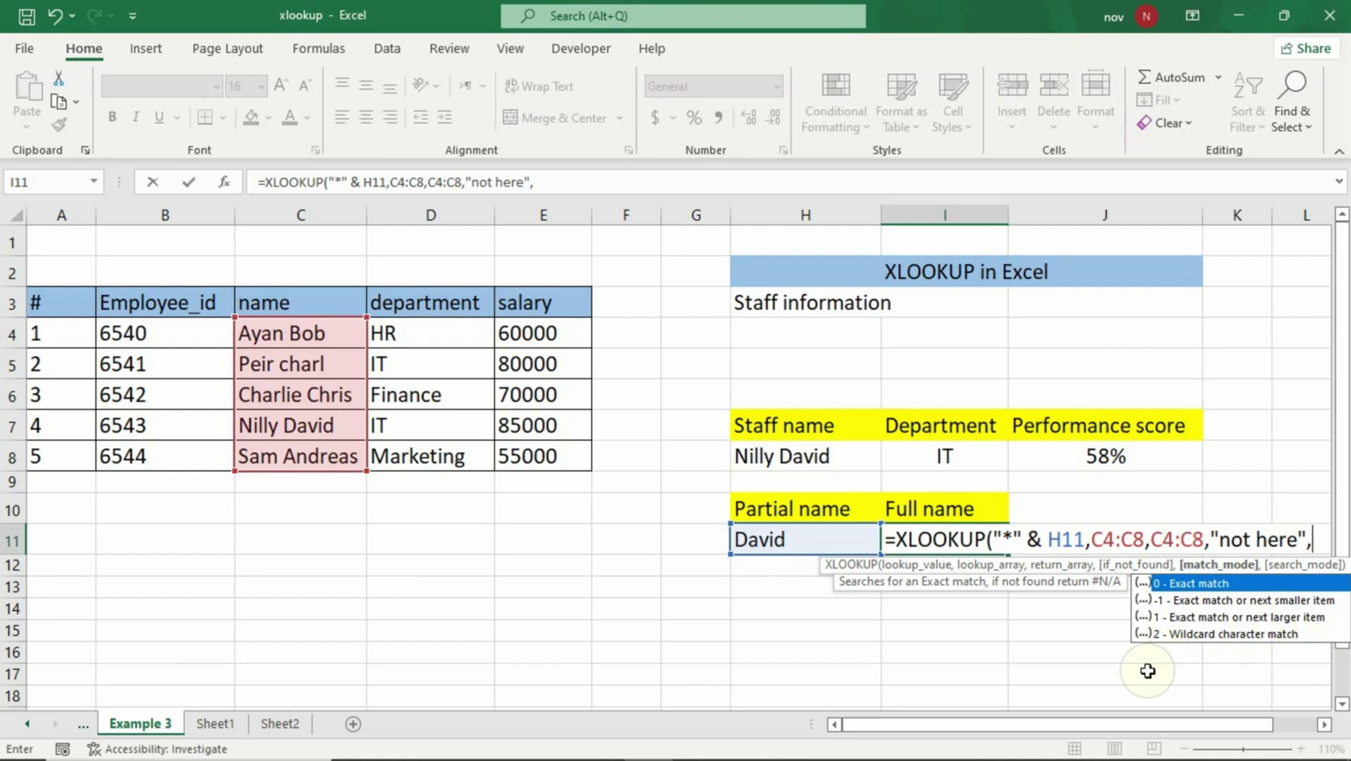
text(2))
key(Return)
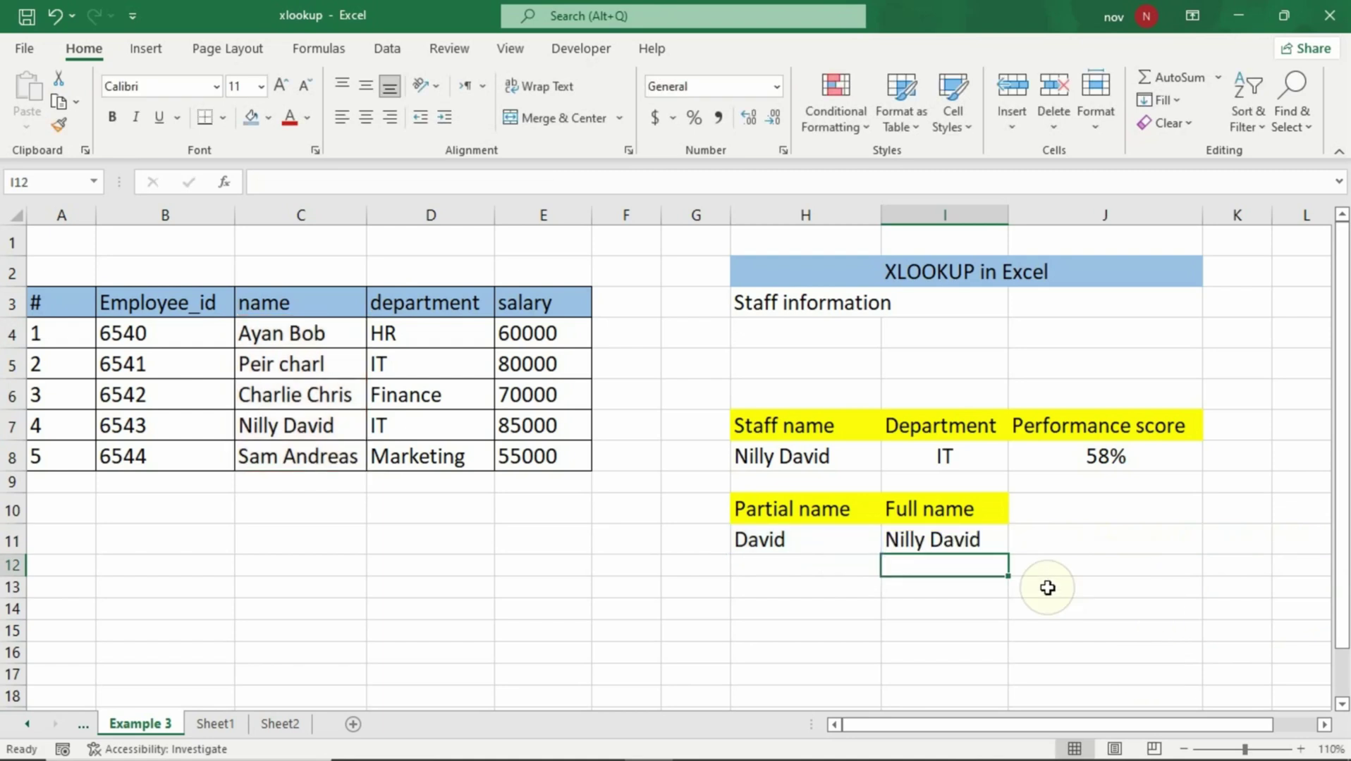
click(993, 549)
click(1031, 591)
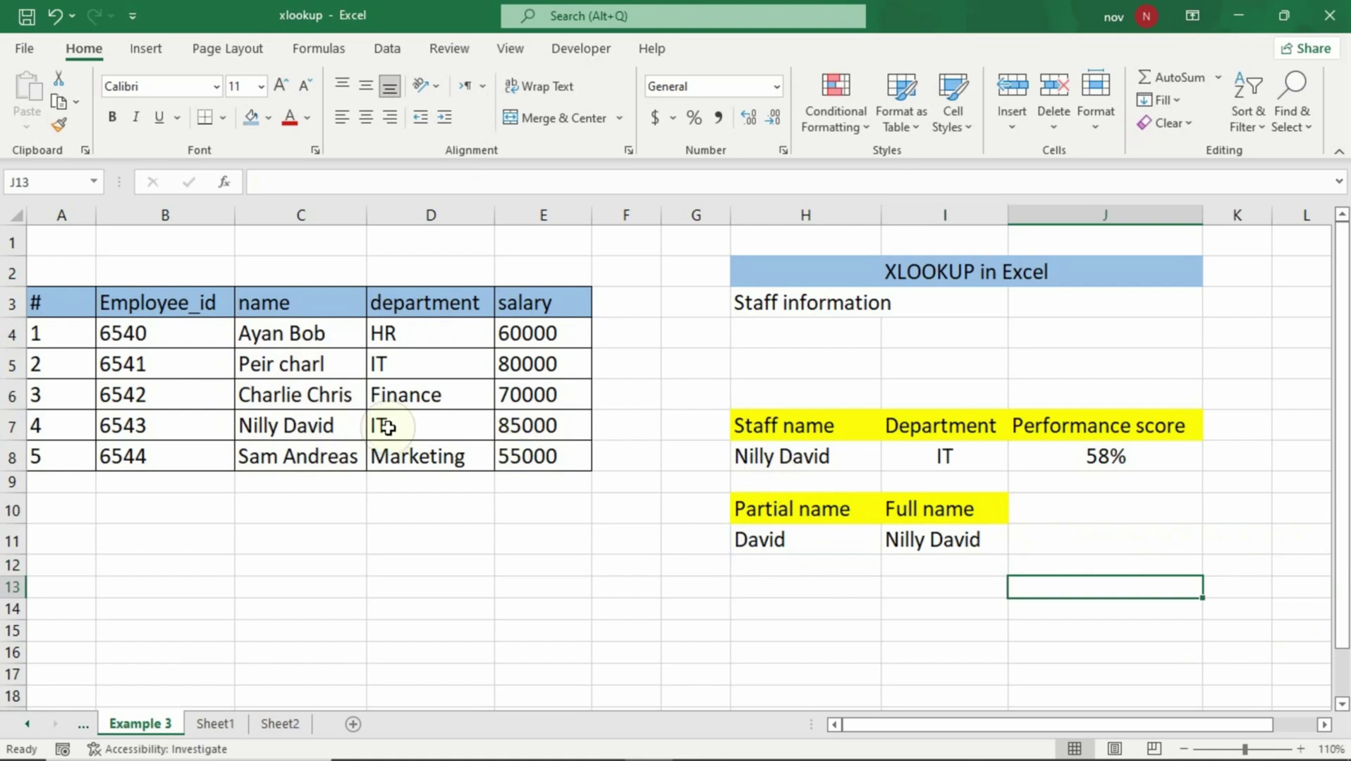
click(310, 427)
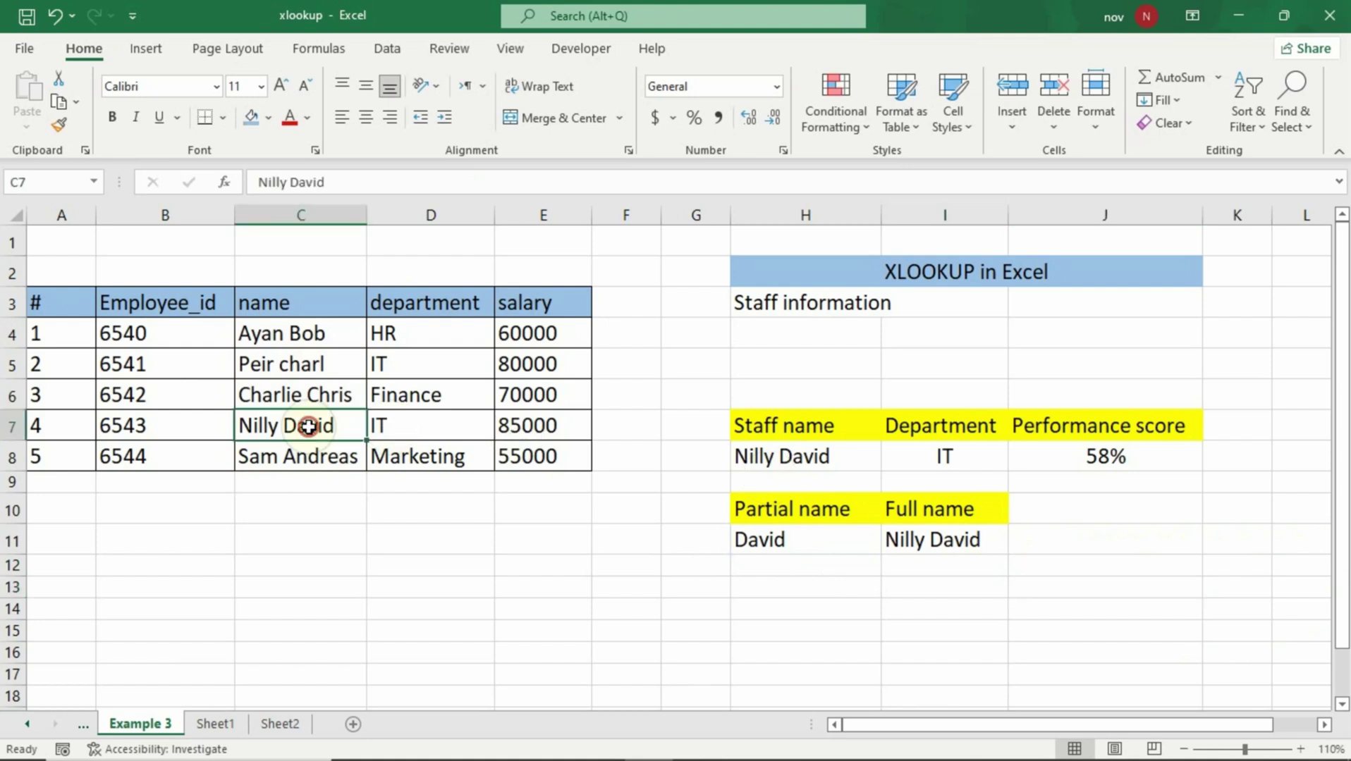
click(818, 540)
click(961, 544)
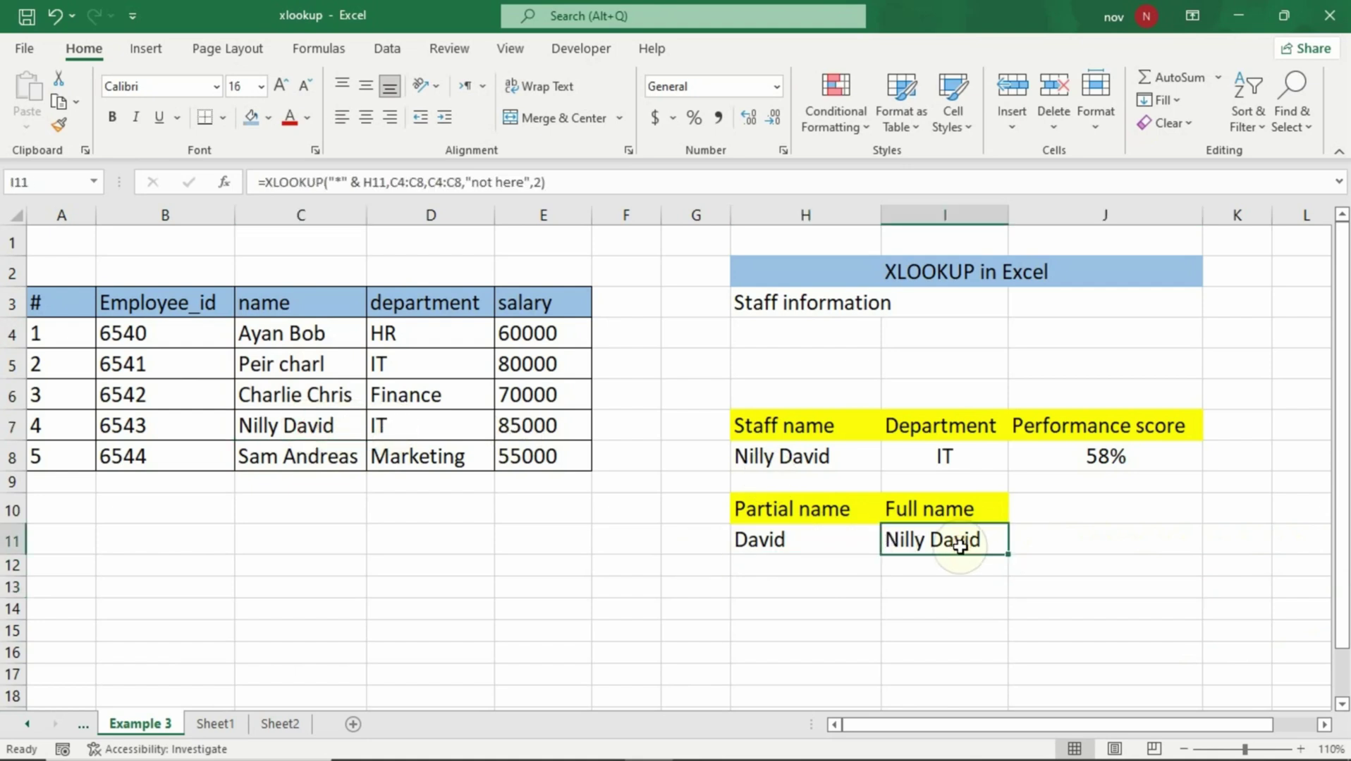
click(913, 602)
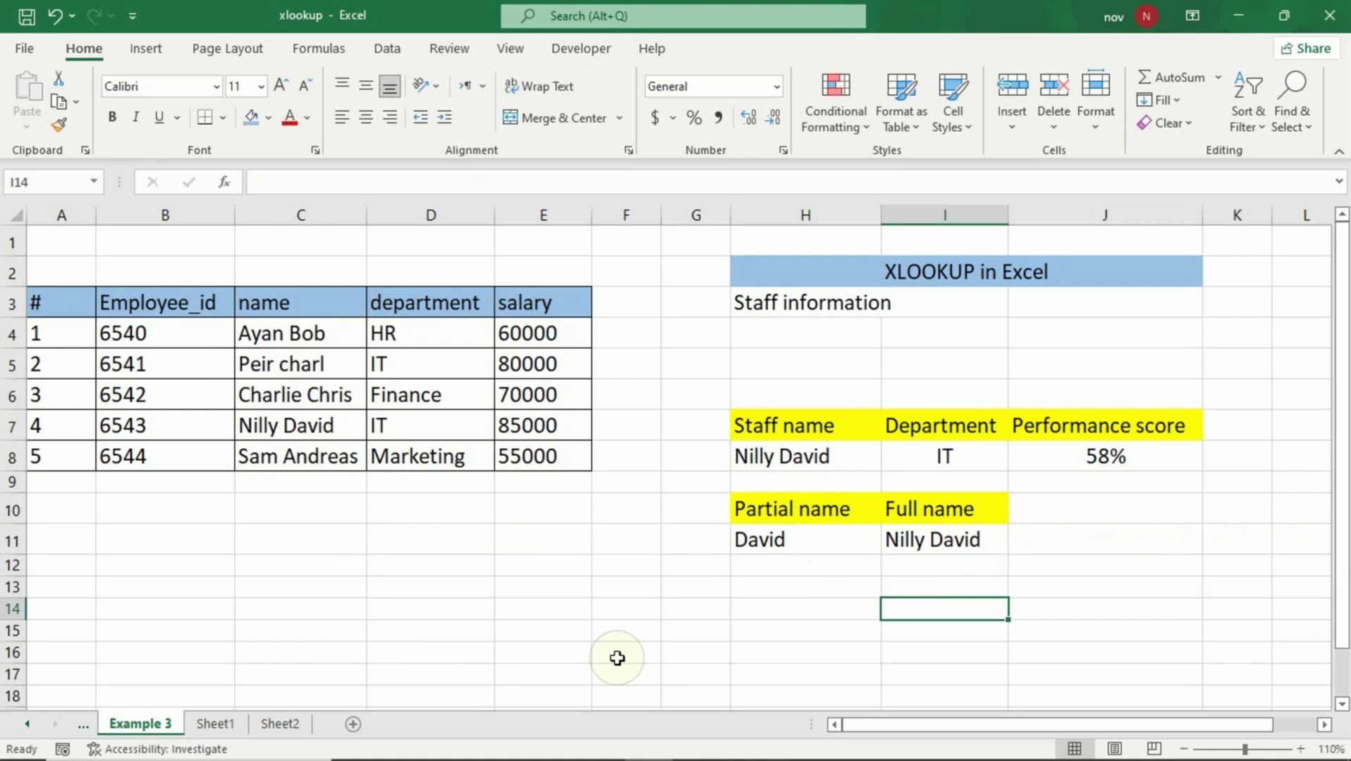
click(733, 627)
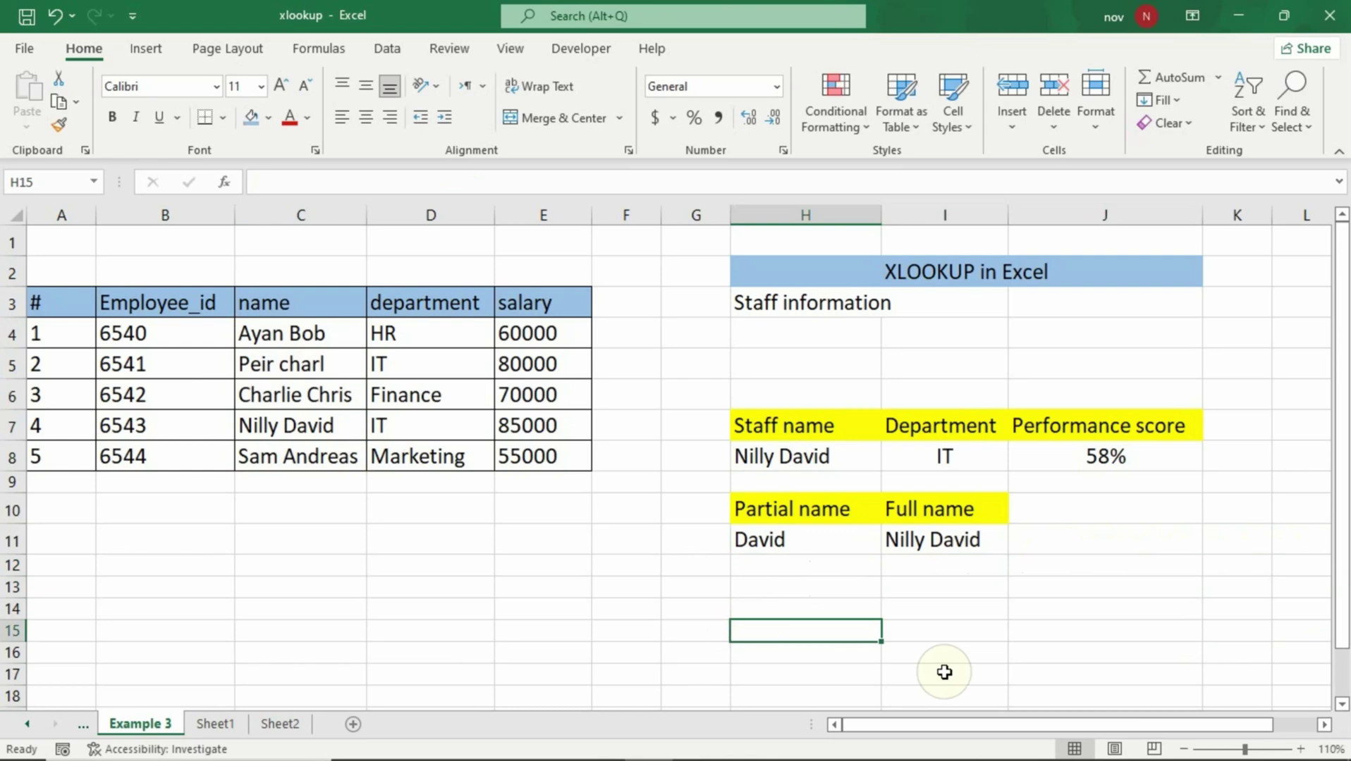